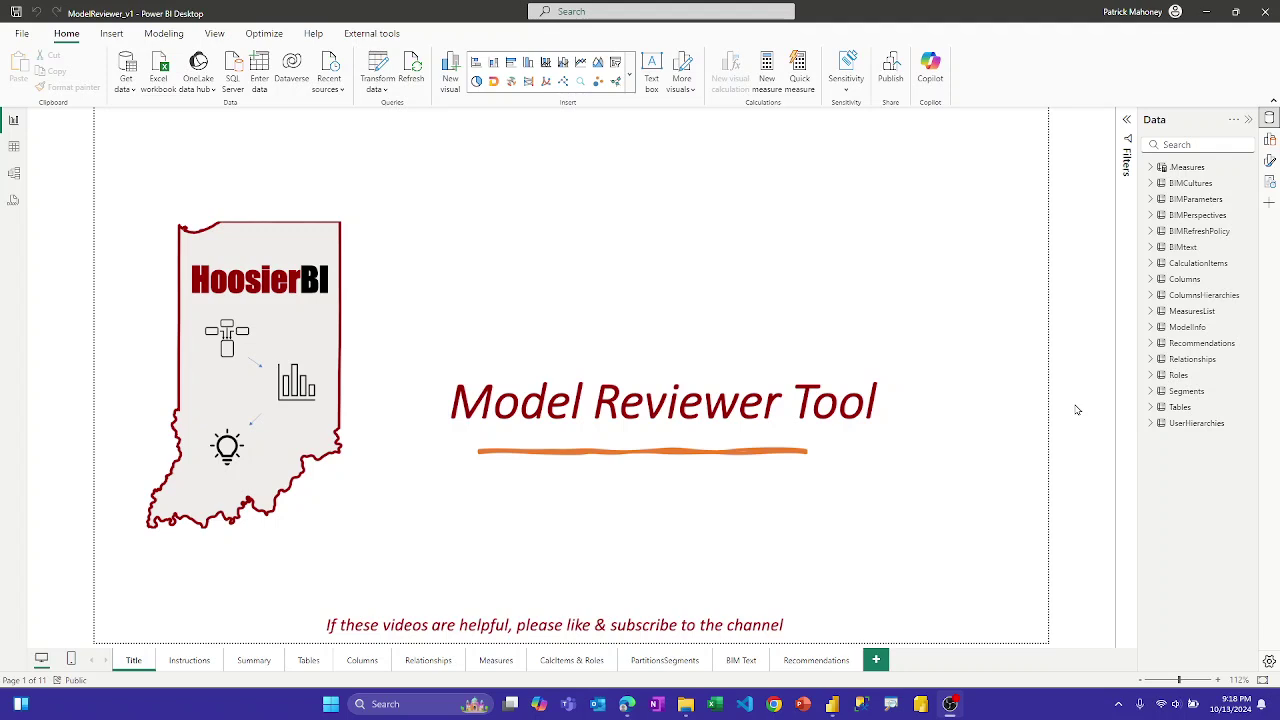
# Look at the VertiPaq Analyzer page in the browser, then return to the report's Instructions page
pyautogui.click(626, 706)
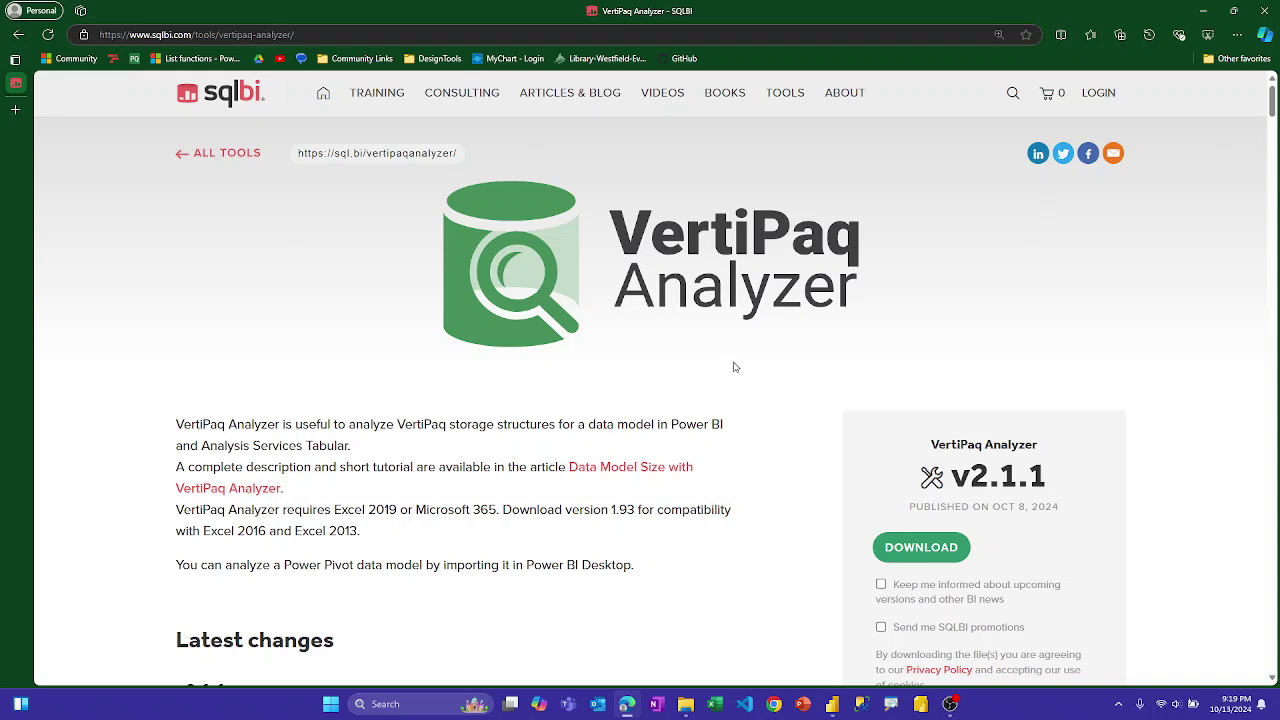
pyautogui.click(1200, 14)
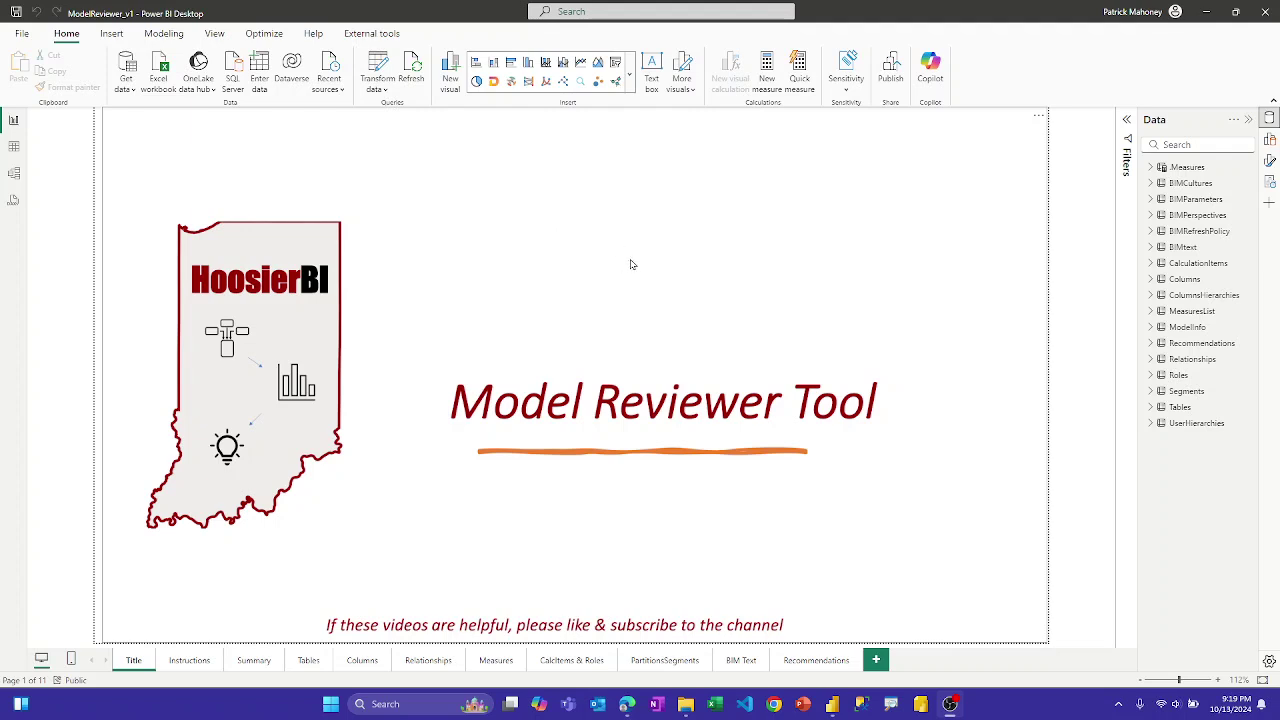
pyautogui.click(183, 667)
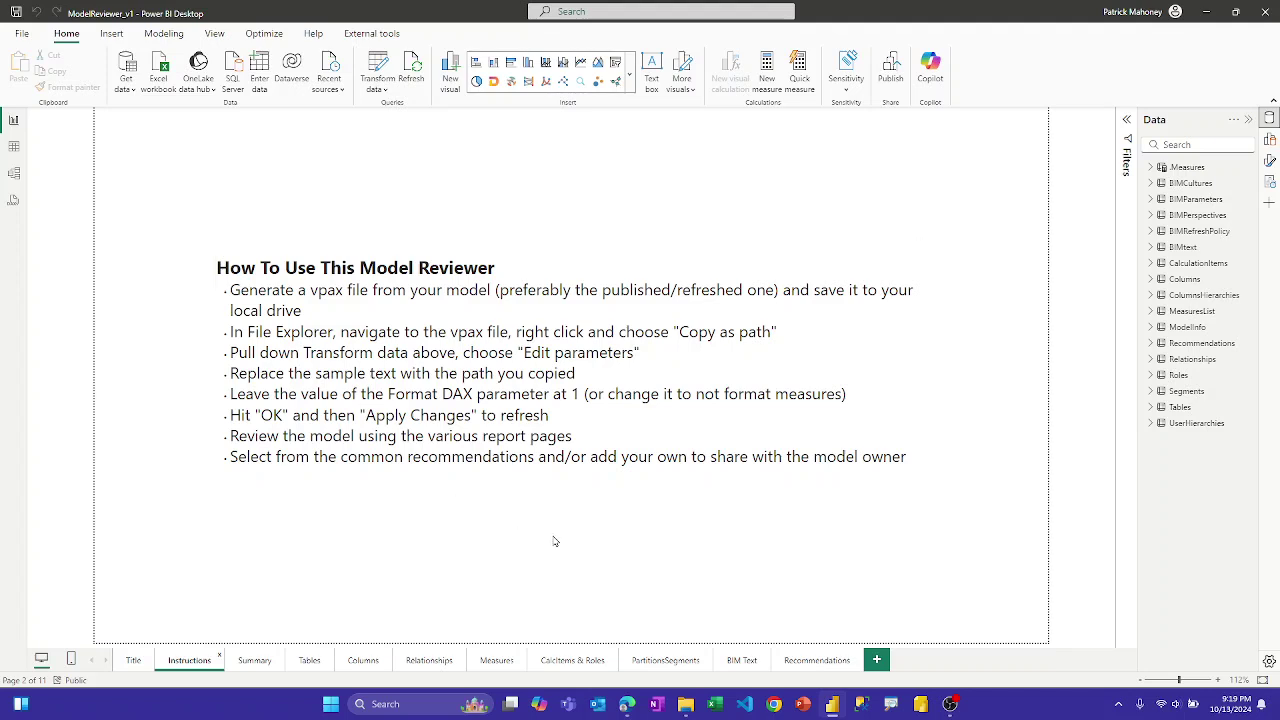
# In the C:\Test folder, use Copy as path on MR demo.vpax
pyautogui.click(686, 705)
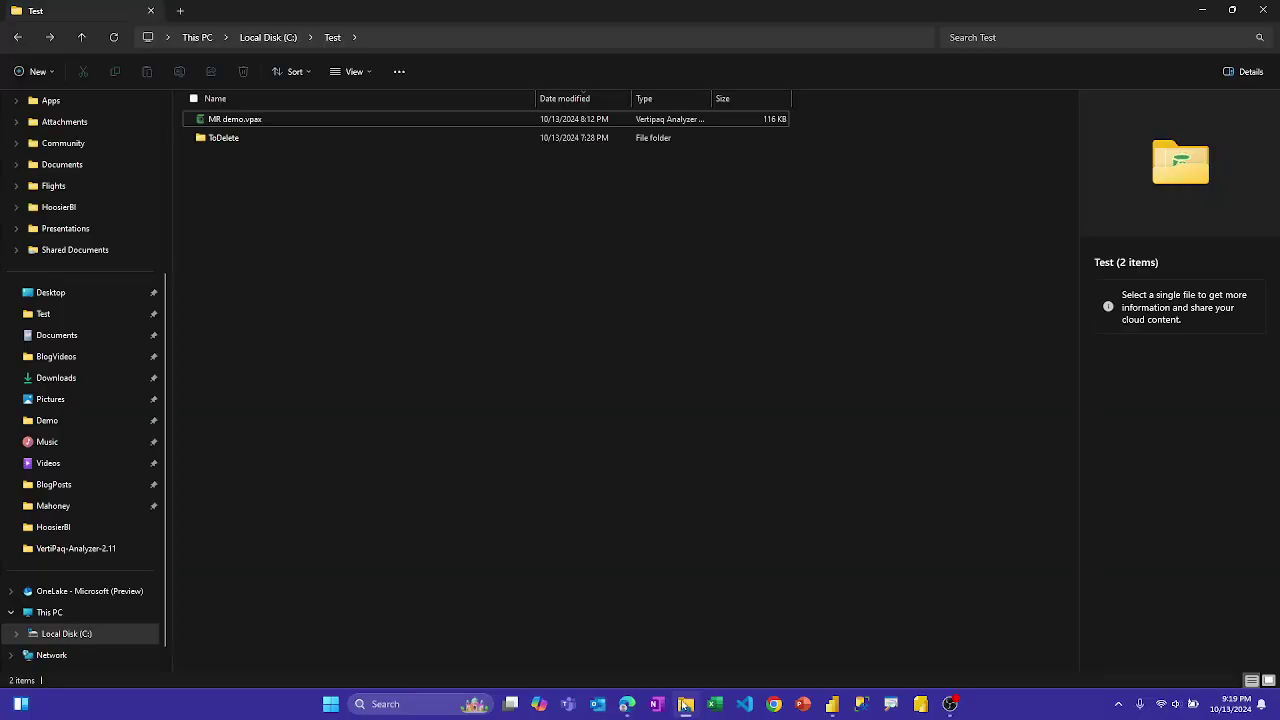
pyautogui.click(255, 121)
pyautogui.rightClick(255, 121)
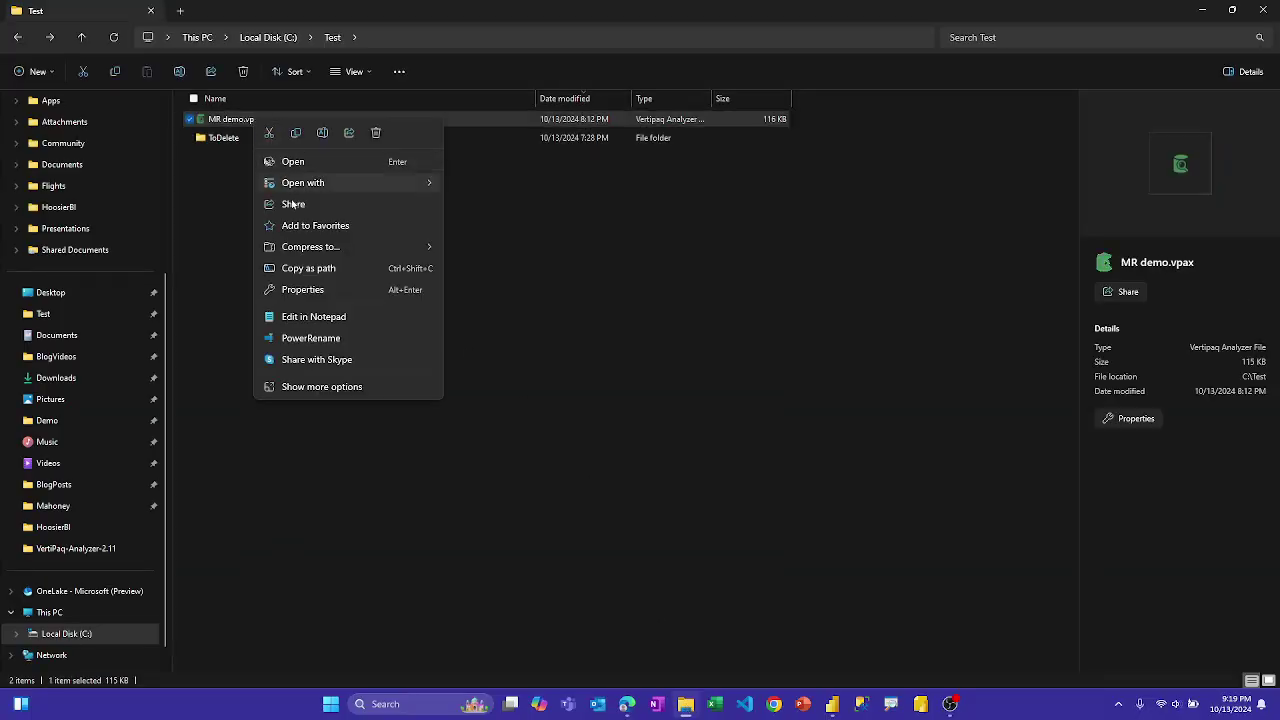
pyautogui.click(309, 268)
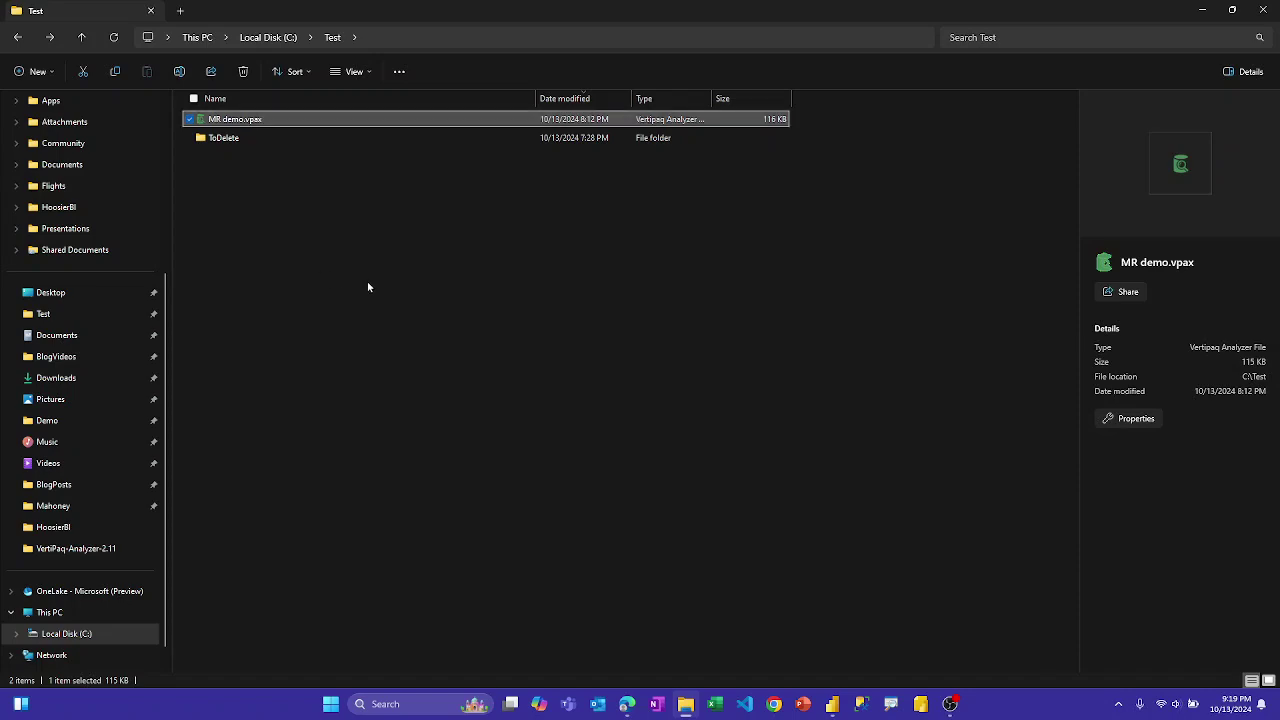
# Paste C:\Test\MR demo.vpax as the FilePath parameter value, keeping FormatDAX at 1
pyautogui.click(1202, 10)
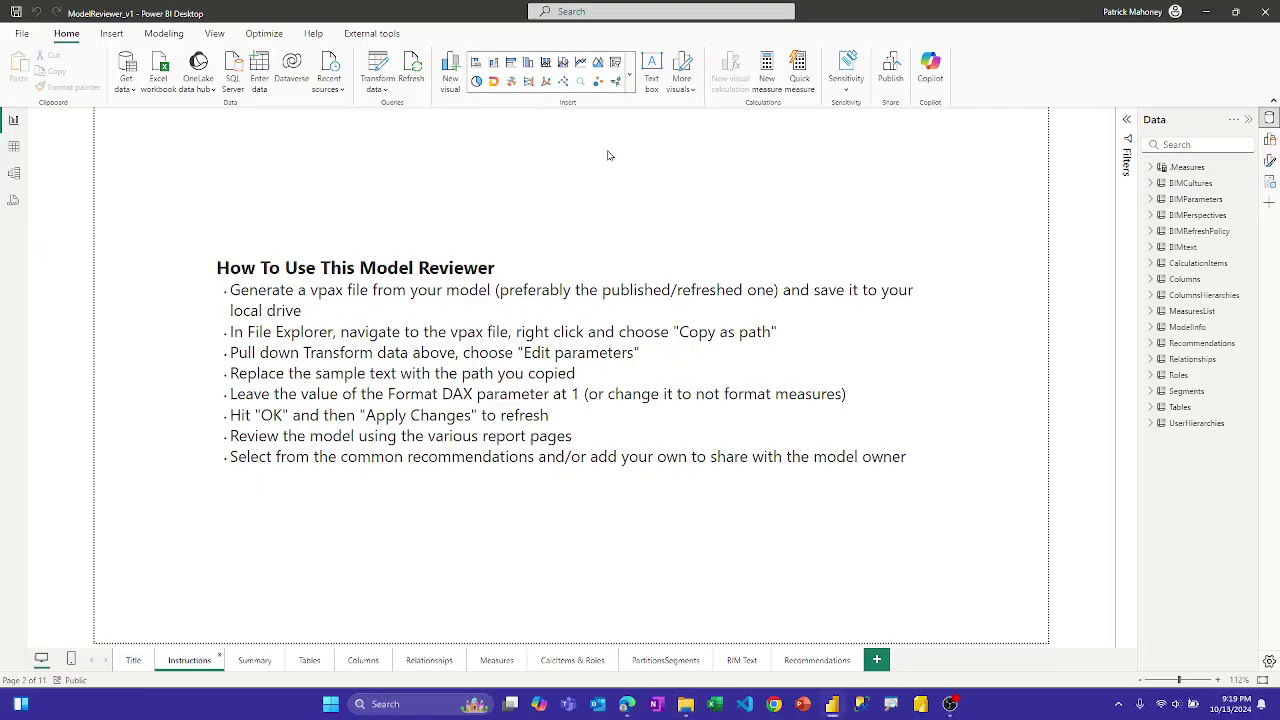
pyautogui.click(376, 95)
pyautogui.click(402, 153)
pyautogui.moveTo(560, 324); pyautogui.dragTo(383, 334)
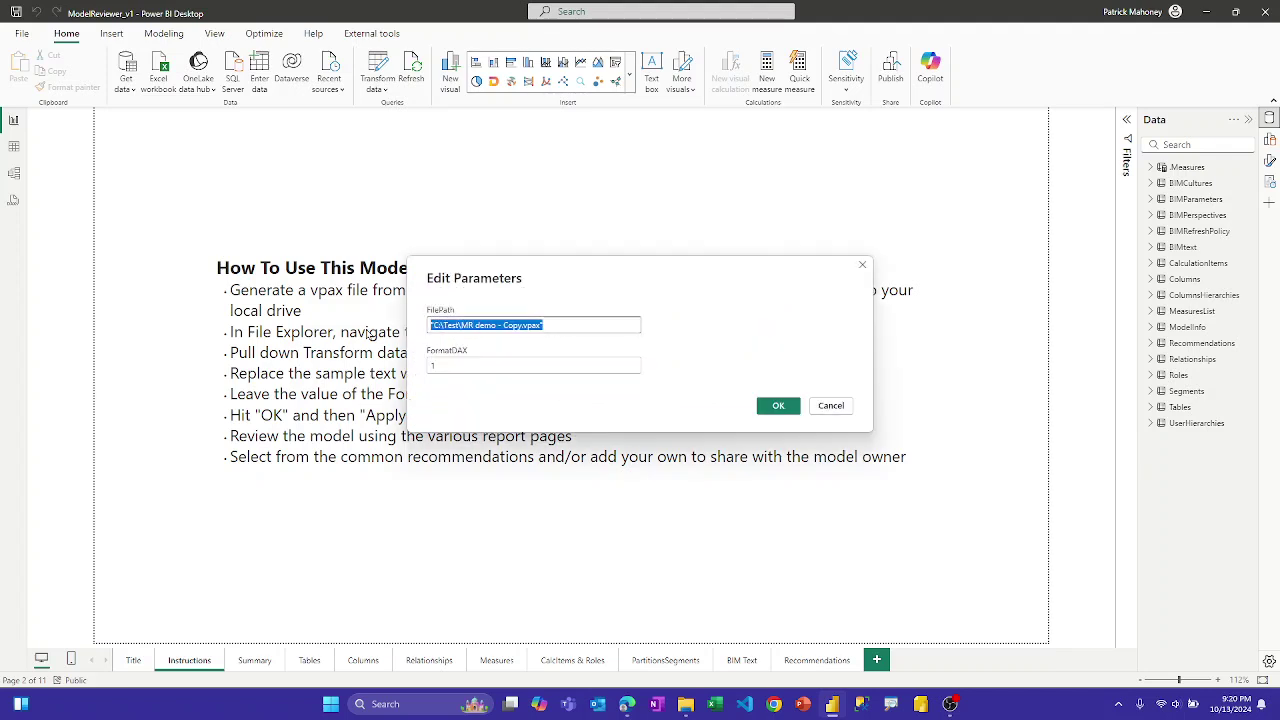
pyautogui.hotkey('ctrl', 'v')
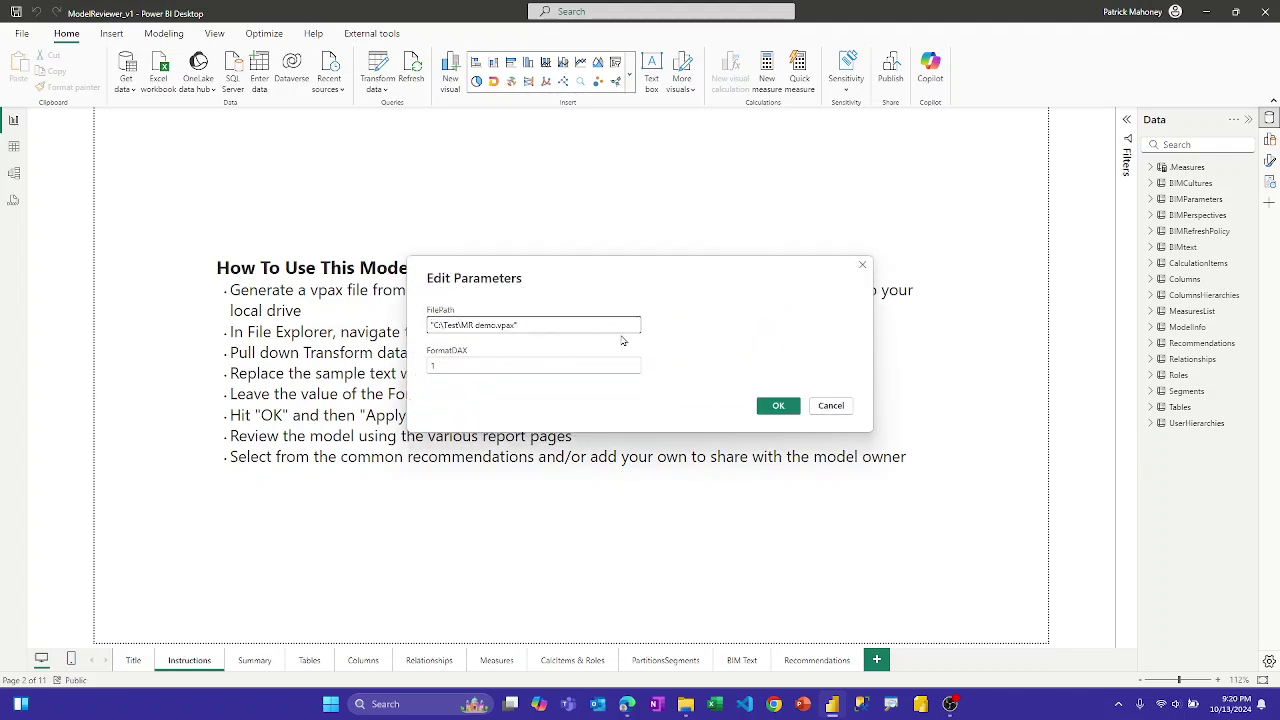
pyautogui.click(702, 318)
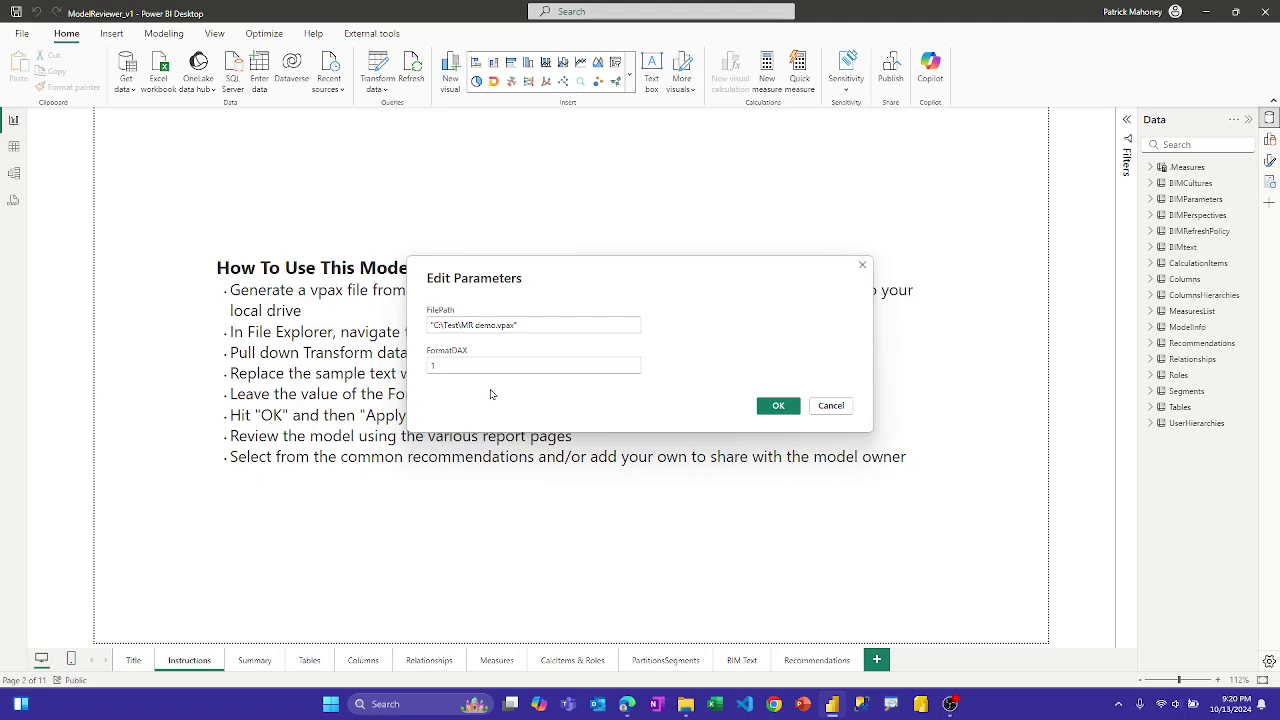
# Confirm the new FilePath and apply pending changes to reload the model from MR demo.vpax
pyautogui.click(785, 408)
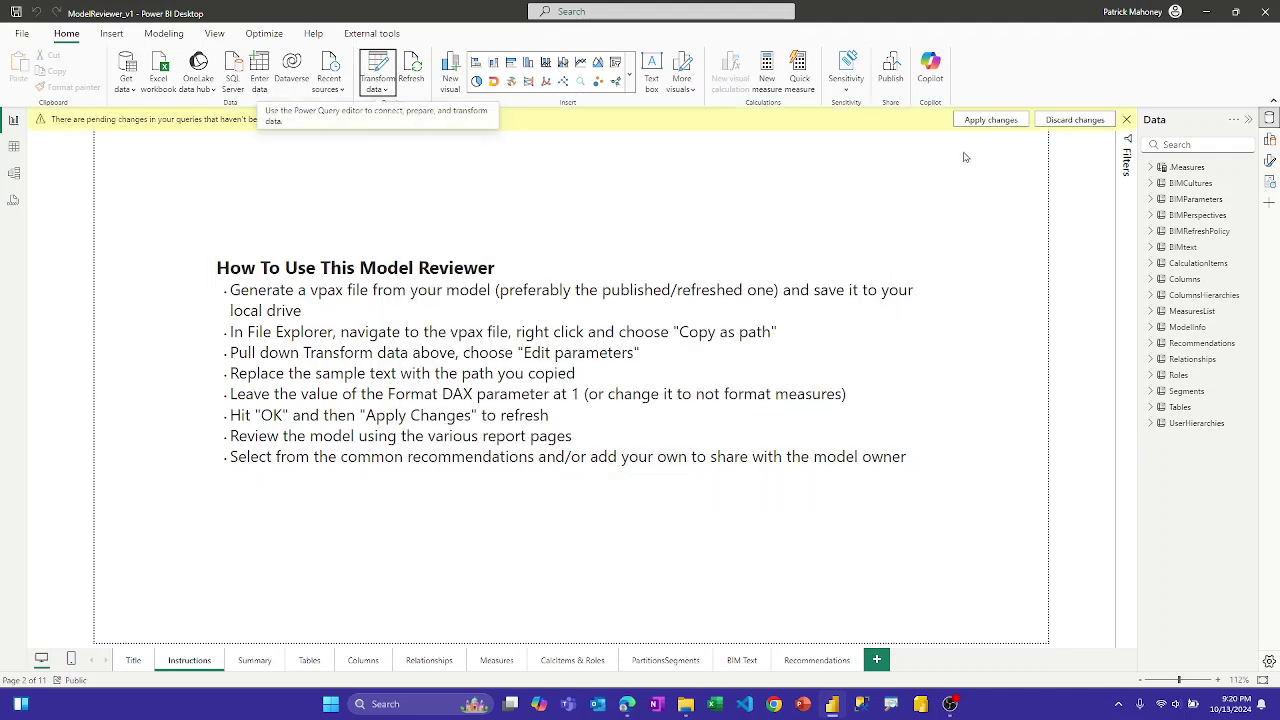
pyautogui.click(988, 120)
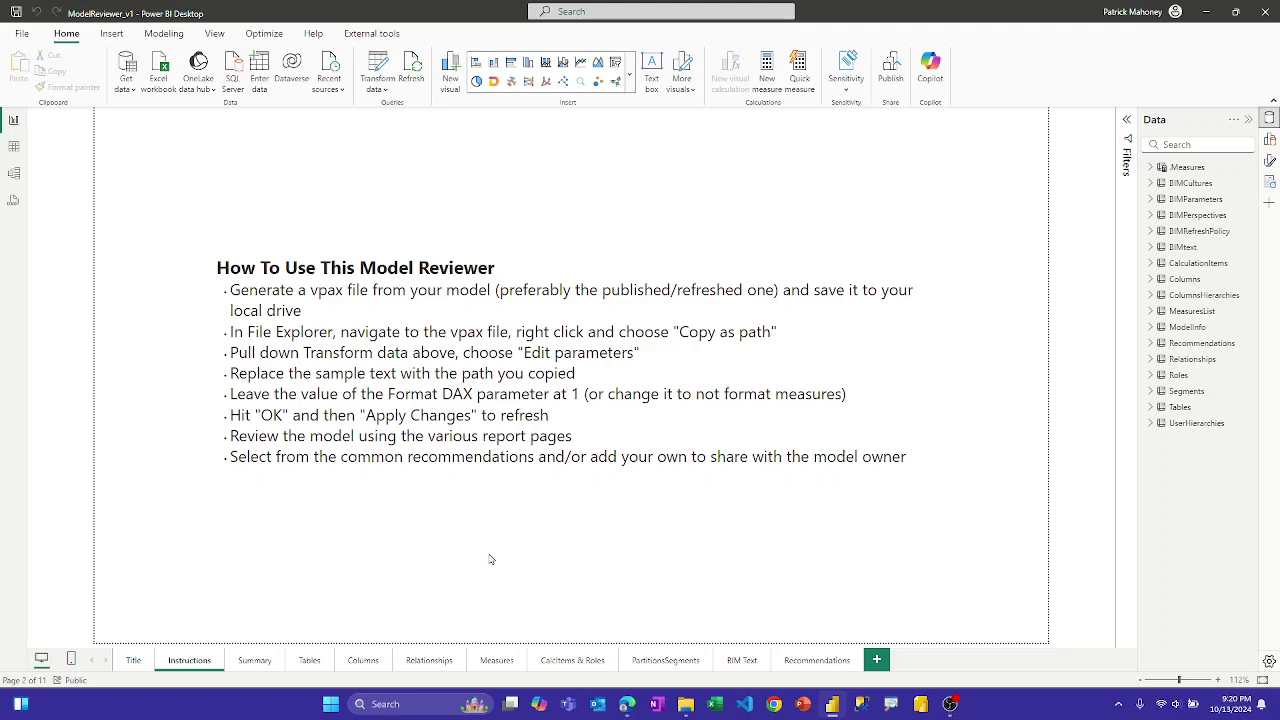
# Show the Summary page with 13 tables, 1.77 GB, 177 columns and 42 measures
pyautogui.click(250, 661)
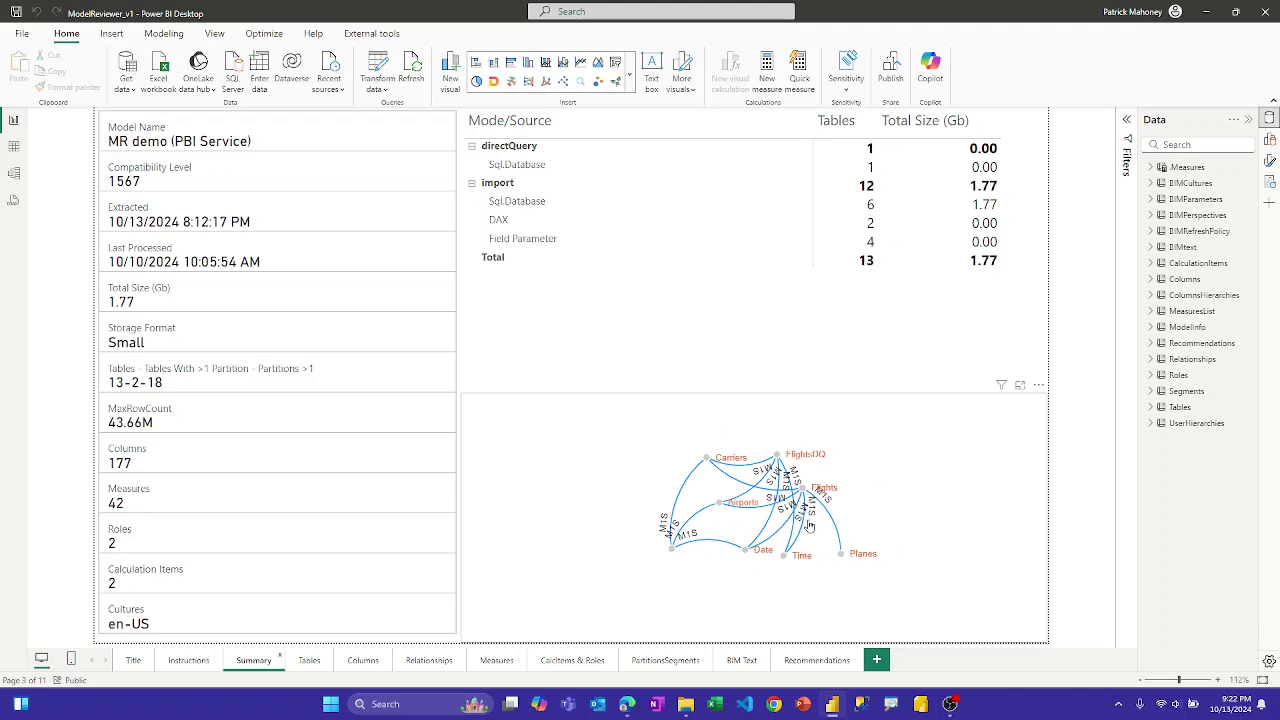
# Drag the Flights node rightward in the relationship diagram to rearrange the graph
pyautogui.moveTo(803, 493); pyautogui.dragTo(950, 515)
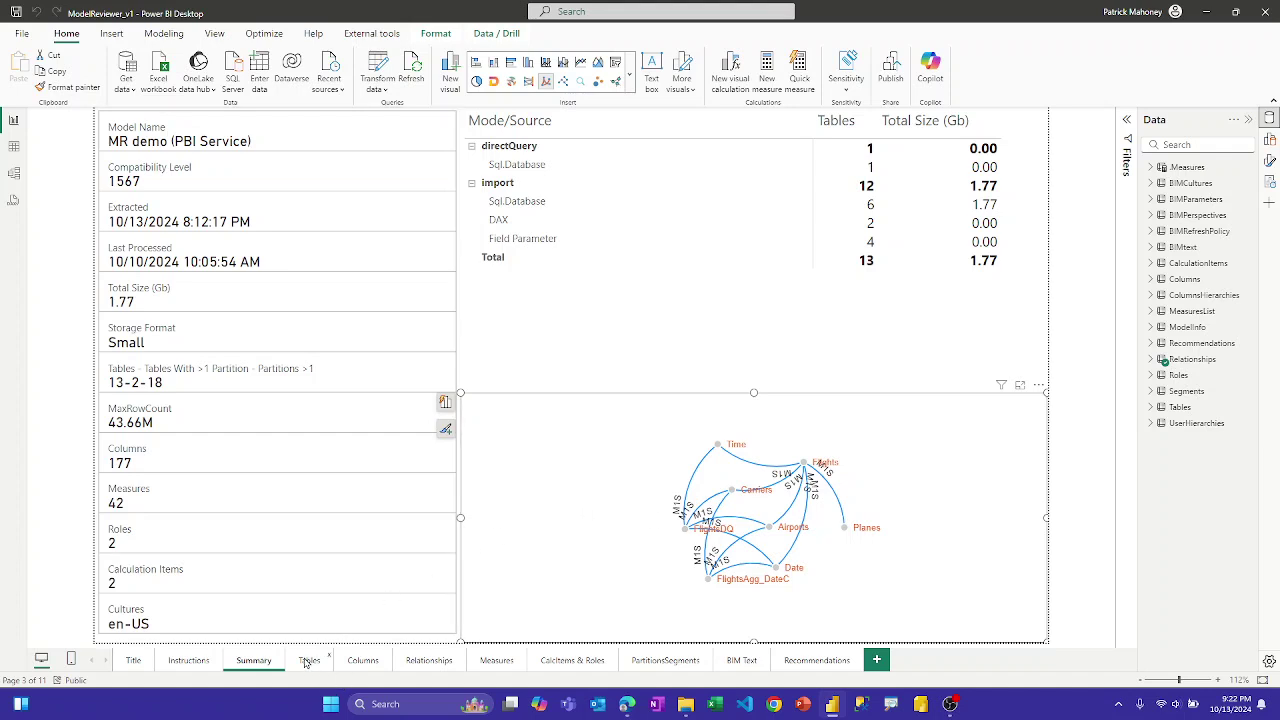
# Open the Tables page, scroll the table details right toward Expression, and select that visual
pyautogui.click(308, 660)
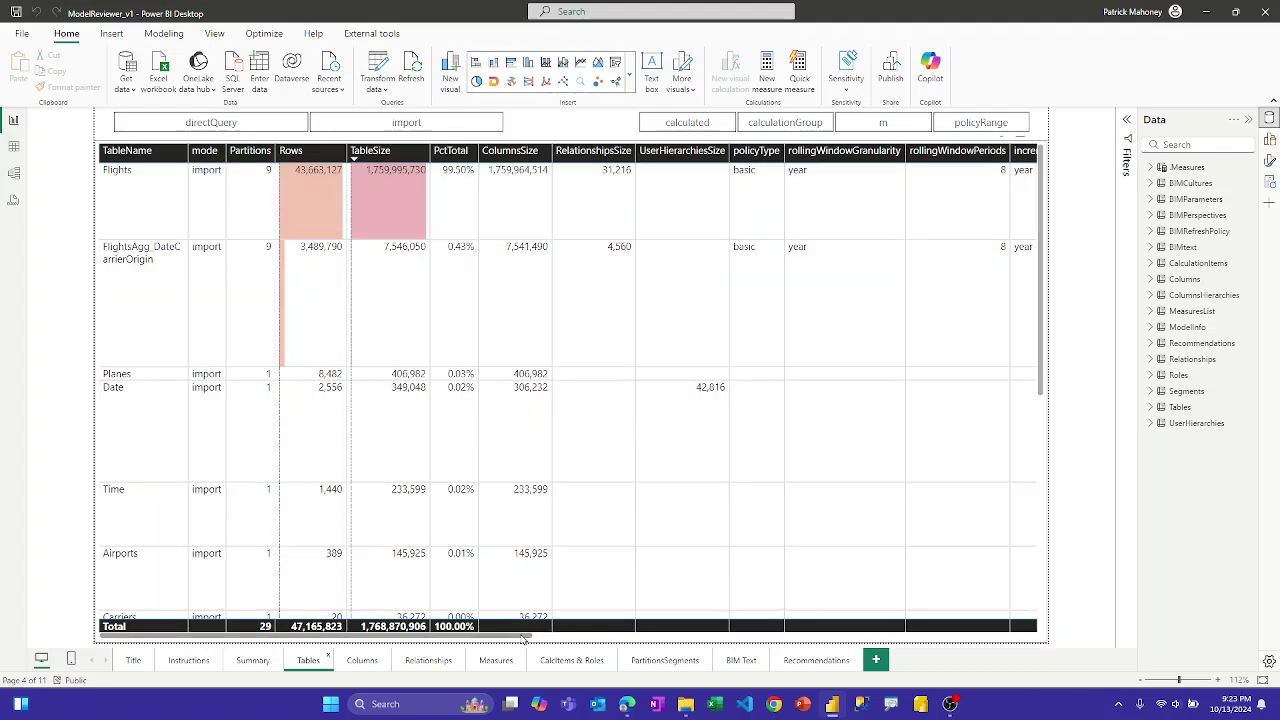
pyautogui.moveTo(522, 638); pyautogui.dragTo(686, 642)
pyautogui.click(671, 289)
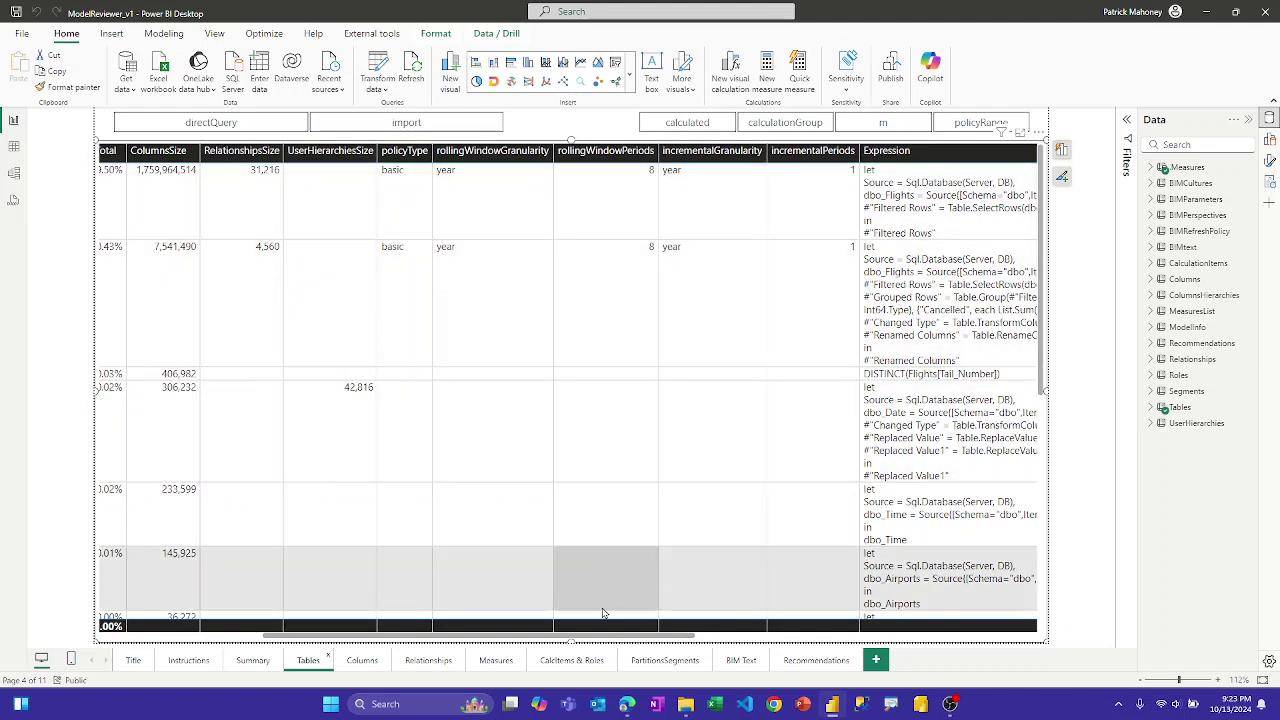
# Scroll through every table's partition expression, then move on to the Columns page
pyautogui.moveTo(619, 641); pyautogui.dragTo(932, 639)
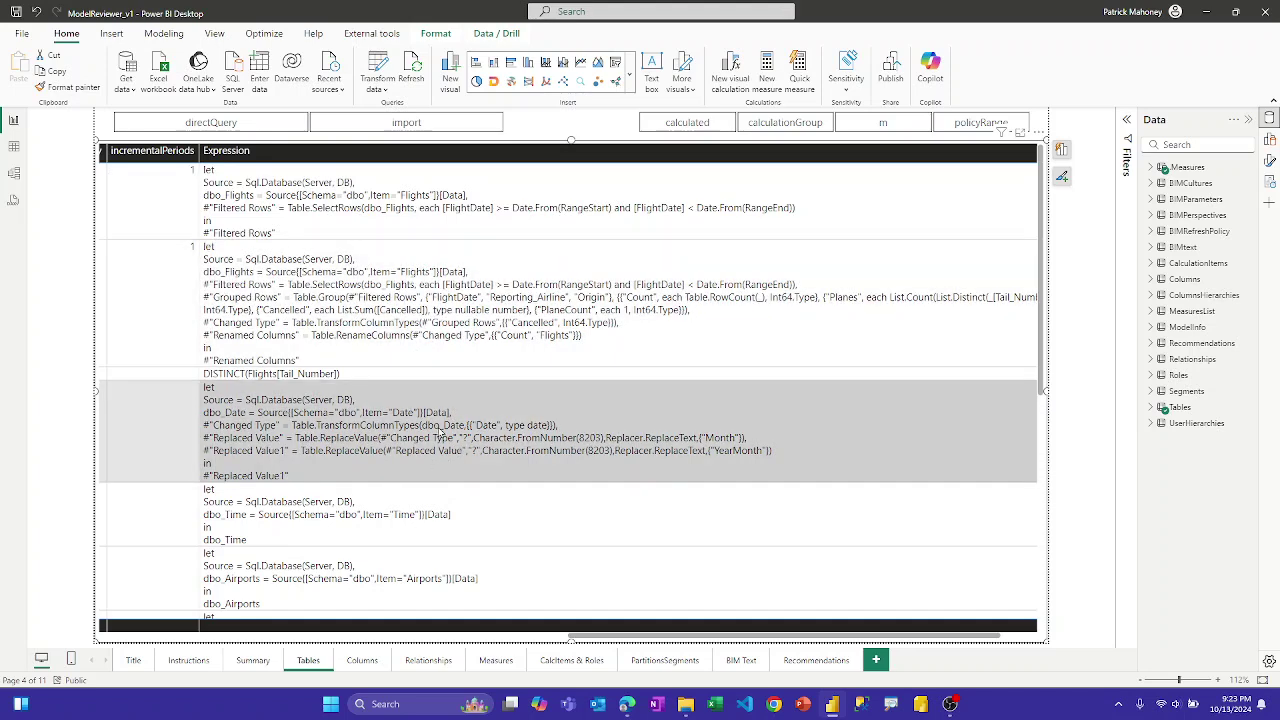
pyautogui.scroll(-1, 388, 415)
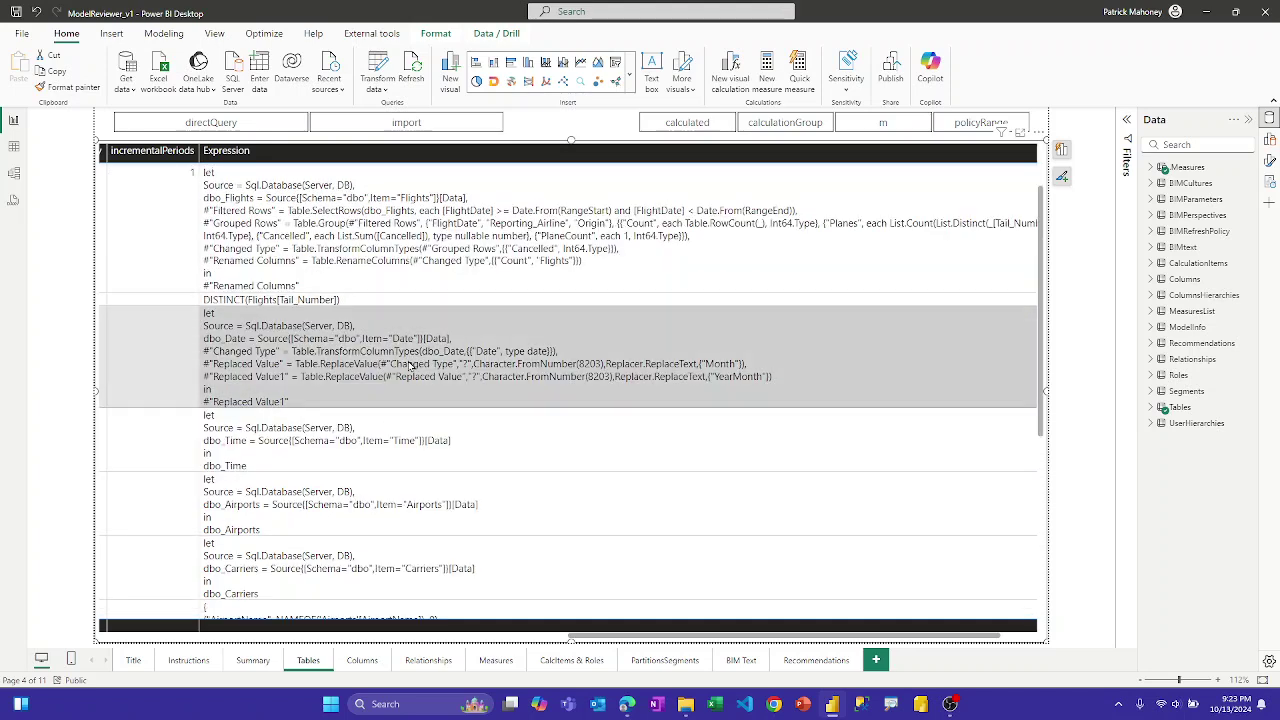
pyautogui.scroll(-4, 401, 371)
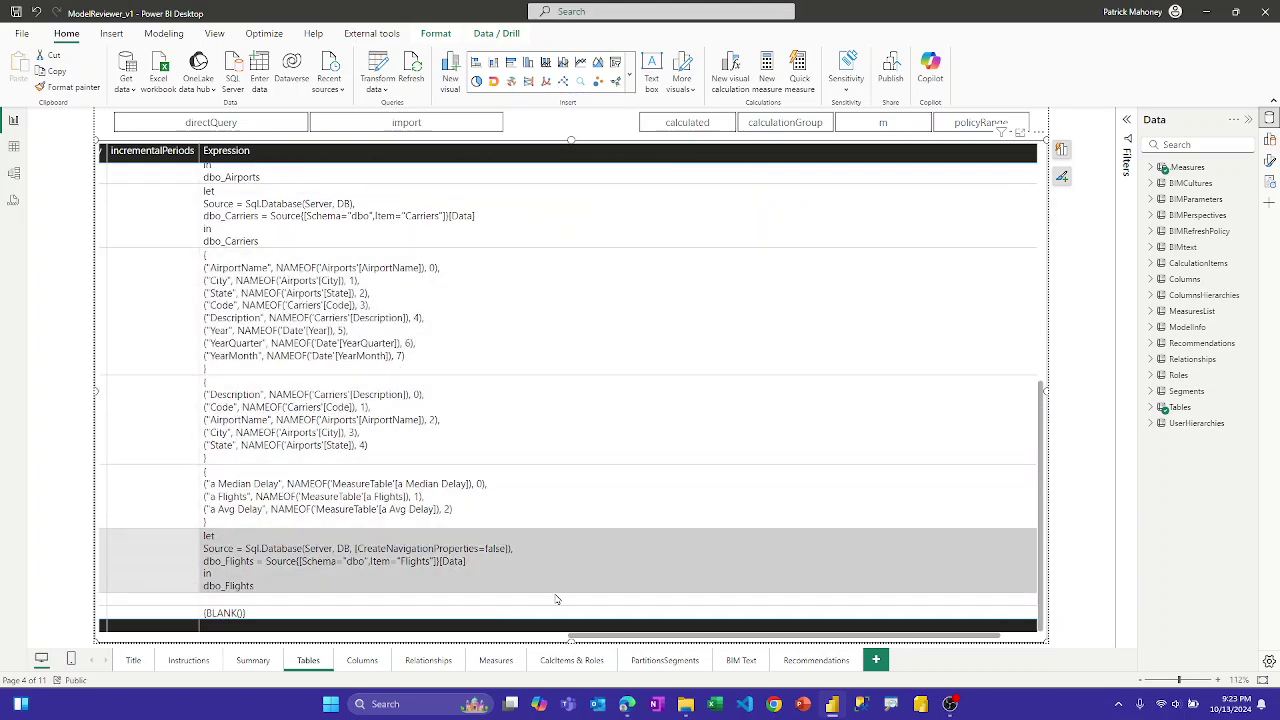
pyautogui.moveTo(588, 637); pyautogui.dragTo(96, 632)
pyautogui.click(362, 661)
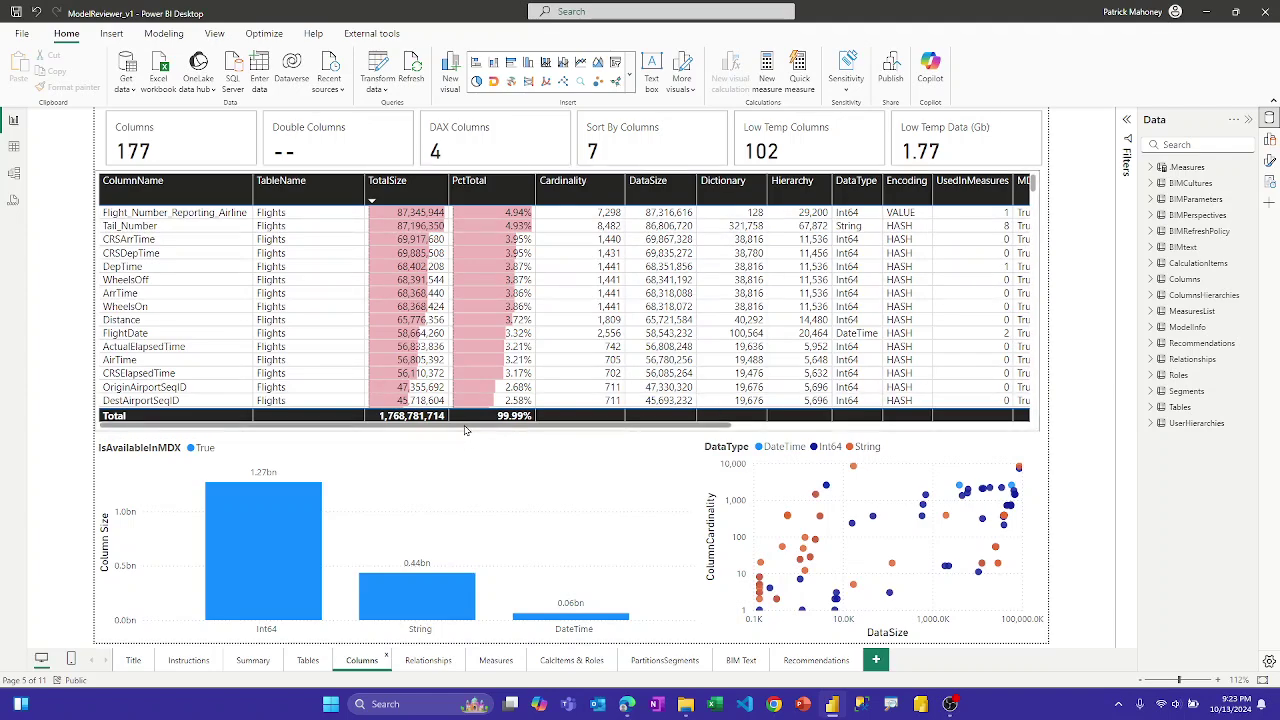
# Review column sizes and data types using scrolling and chart tooltips, then open Relationships
pyautogui.moveTo(464, 427); pyautogui.dragTo(858, 418)
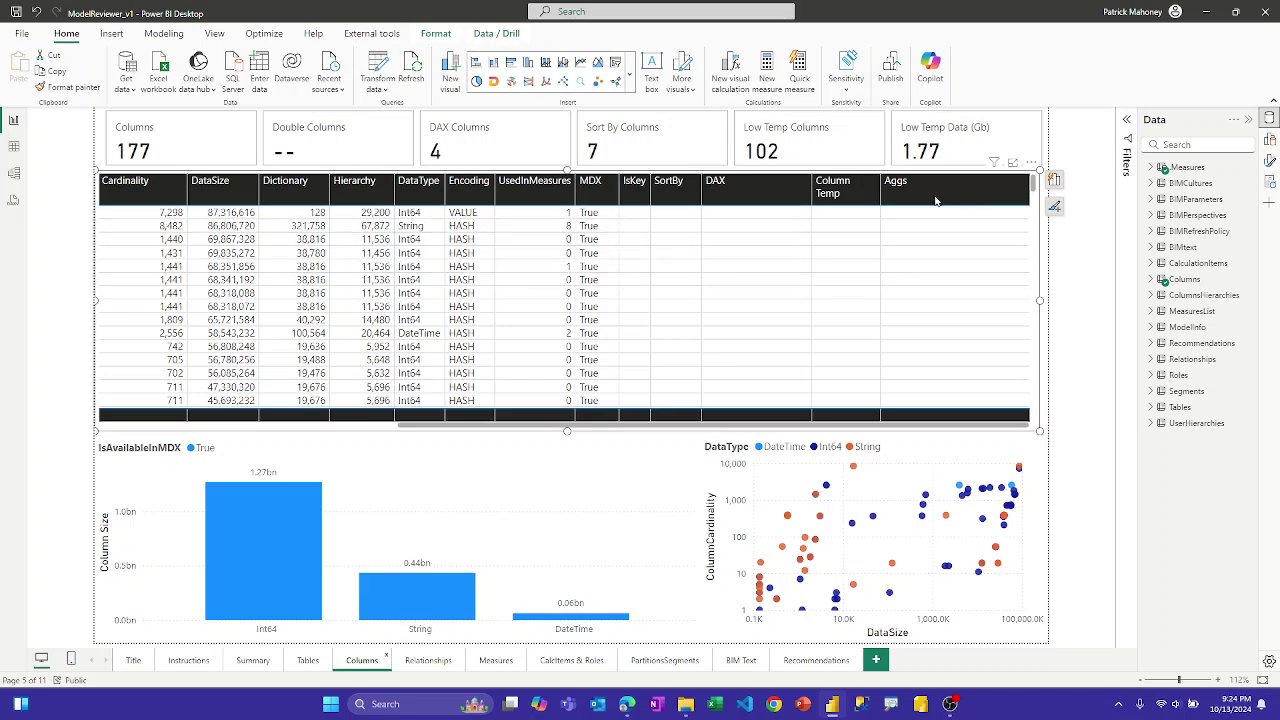
pyautogui.moveTo(1035, 183); pyautogui.dragTo(1032, 240)
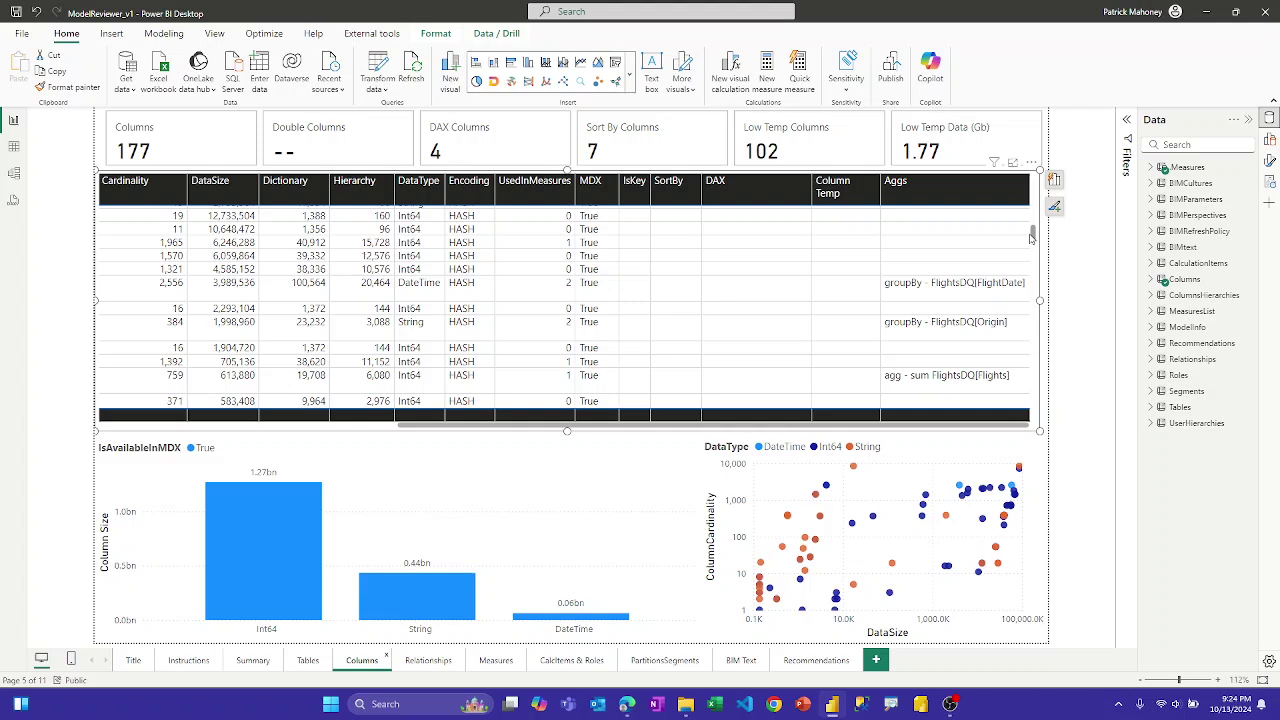
pyautogui.scroll(15, 1031, 237)
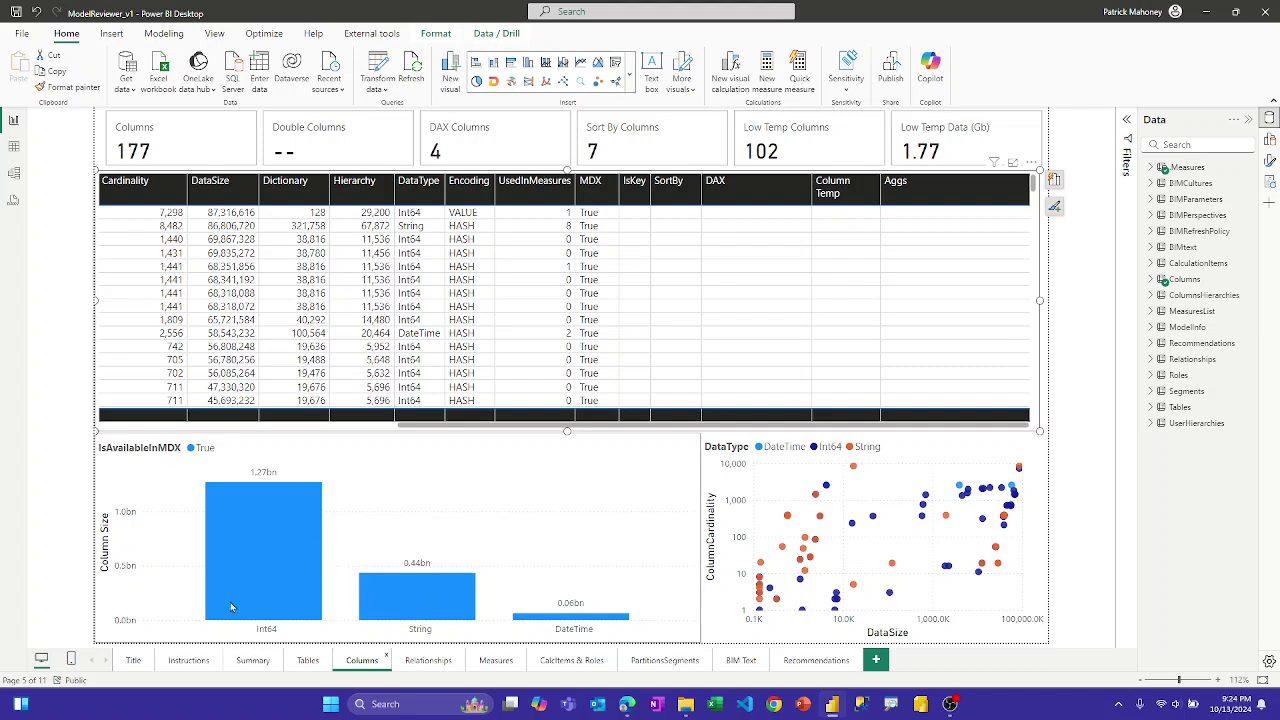
pyautogui.moveTo(287, 525)
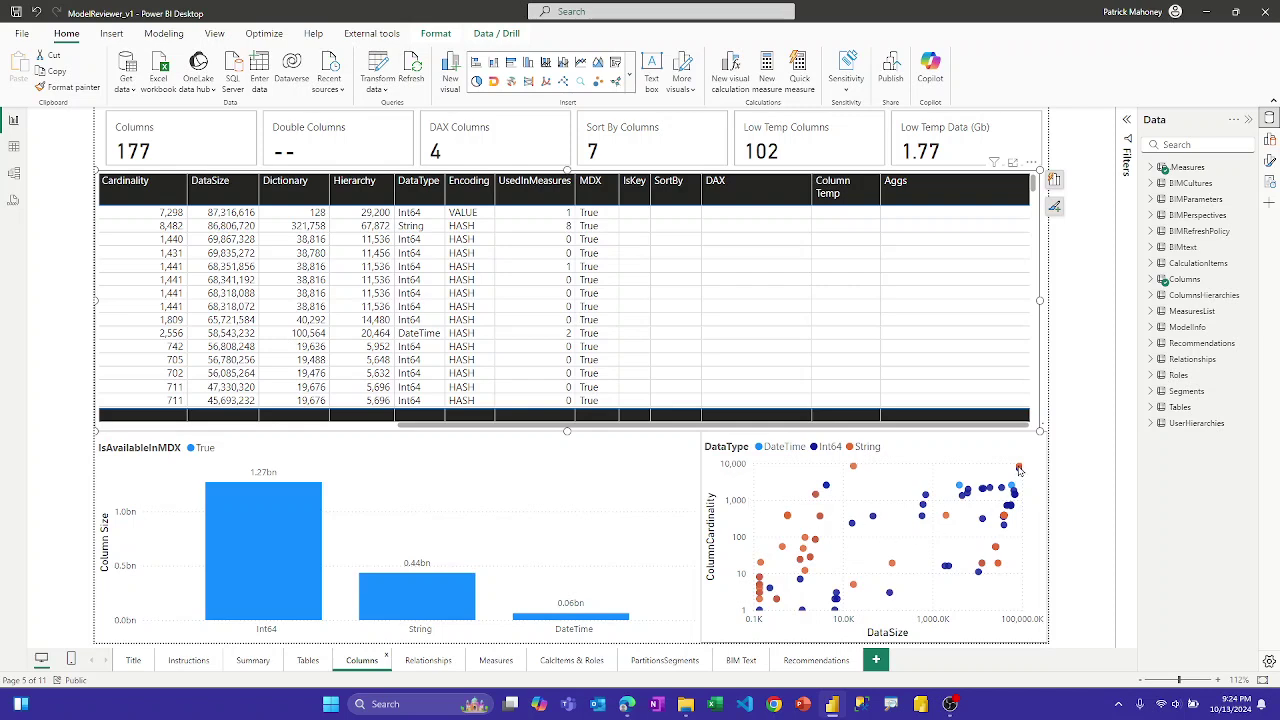
pyautogui.moveTo(1019, 470)
pyautogui.moveTo(856, 470)
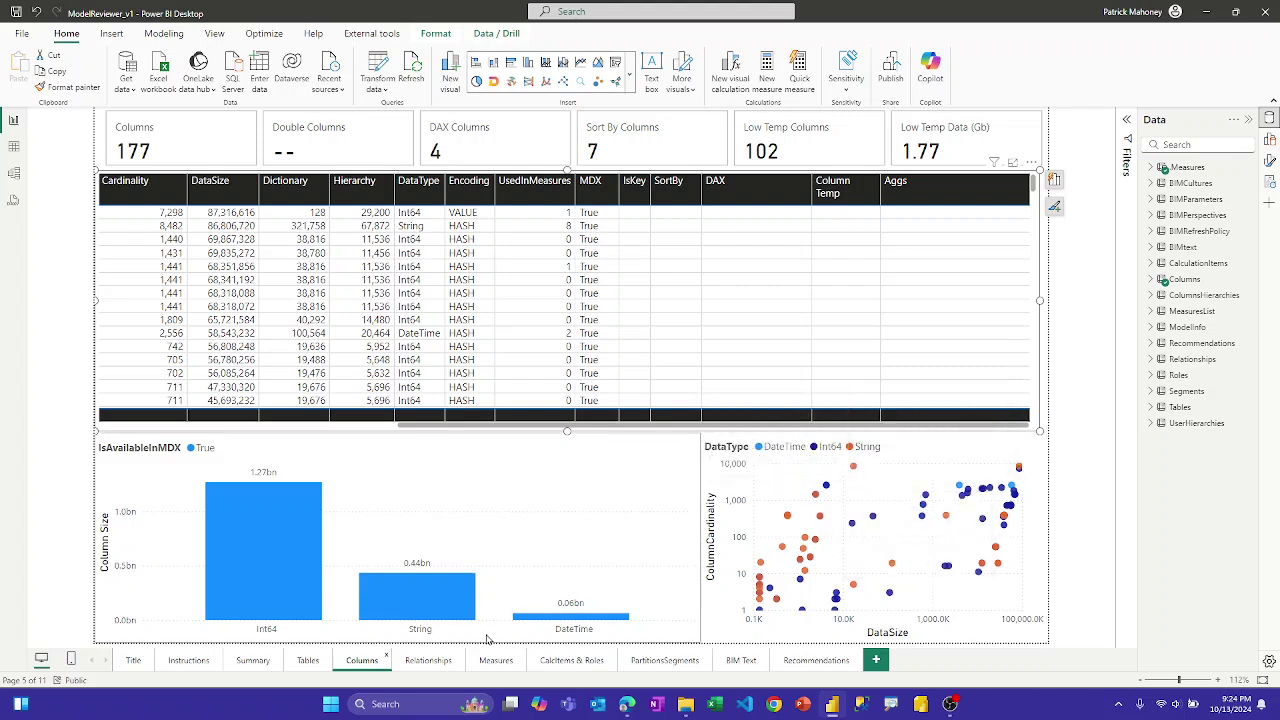
pyautogui.click(428, 660)
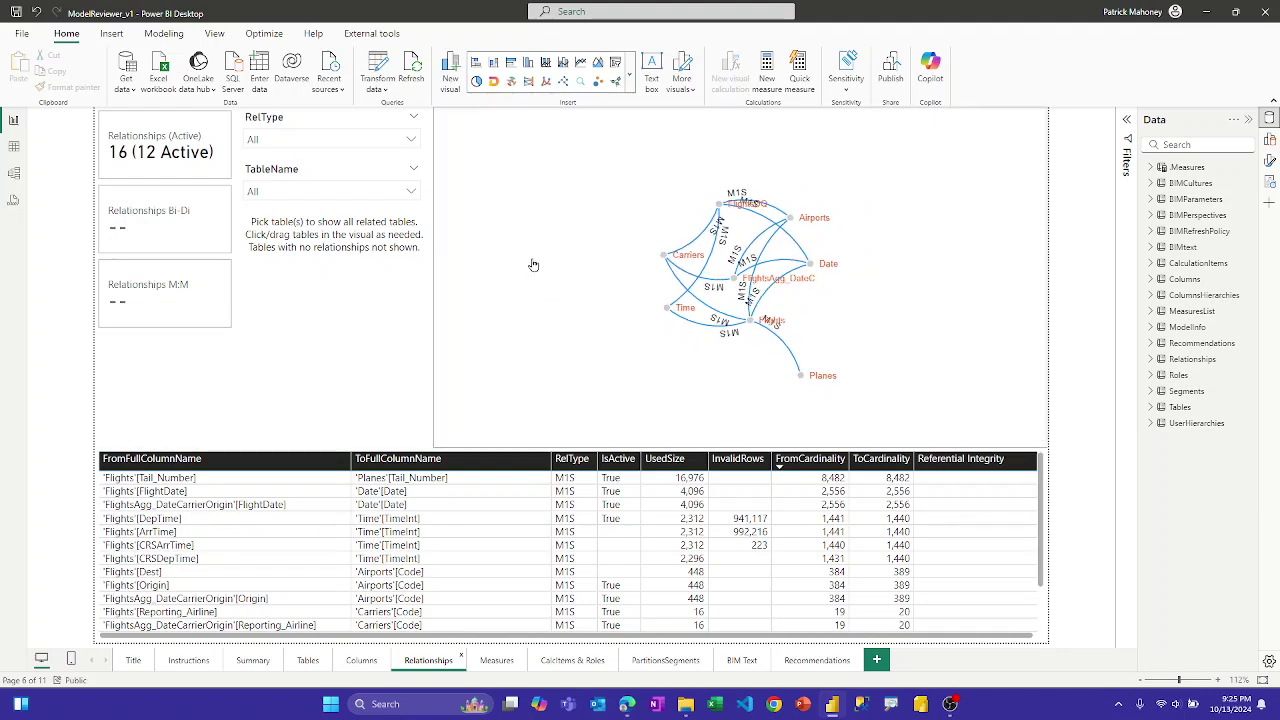
# Filter relationships to FlightsDQ, then close the TableName slicer and select the network graph
pyautogui.click(412, 193)
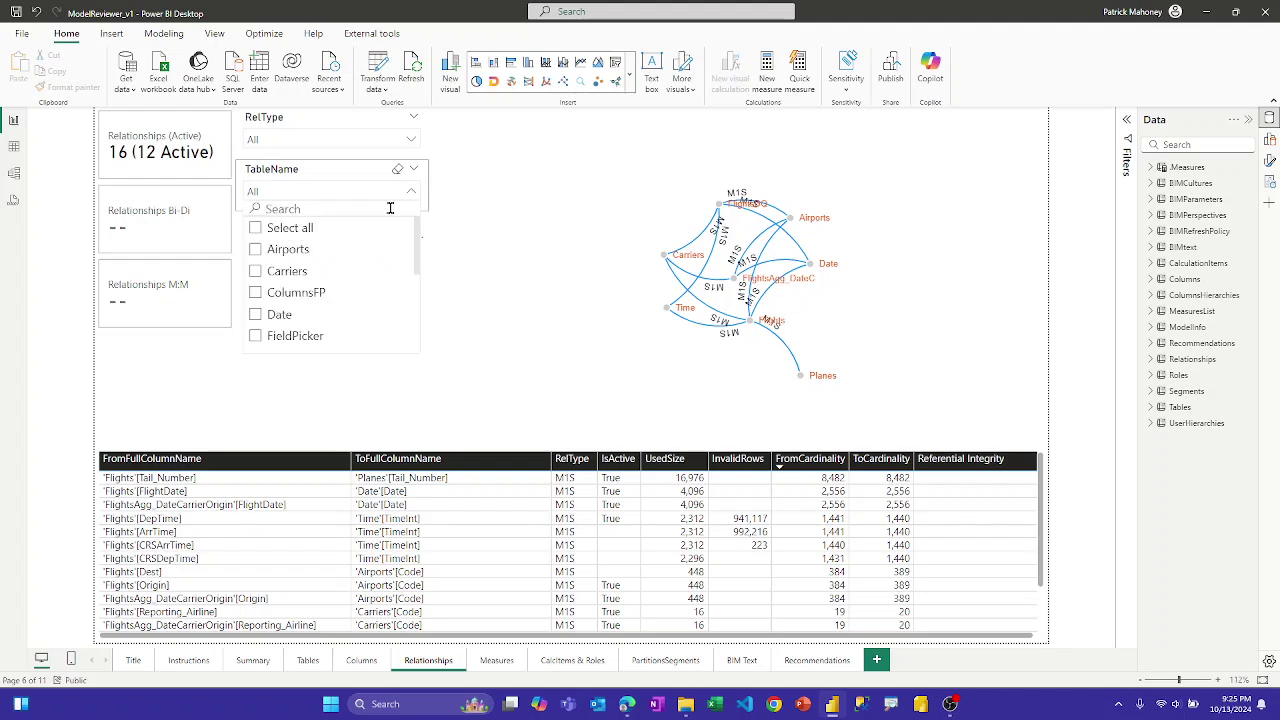
pyautogui.scroll(-2, 317, 290)
pyautogui.scroll(-2, 317, 290)
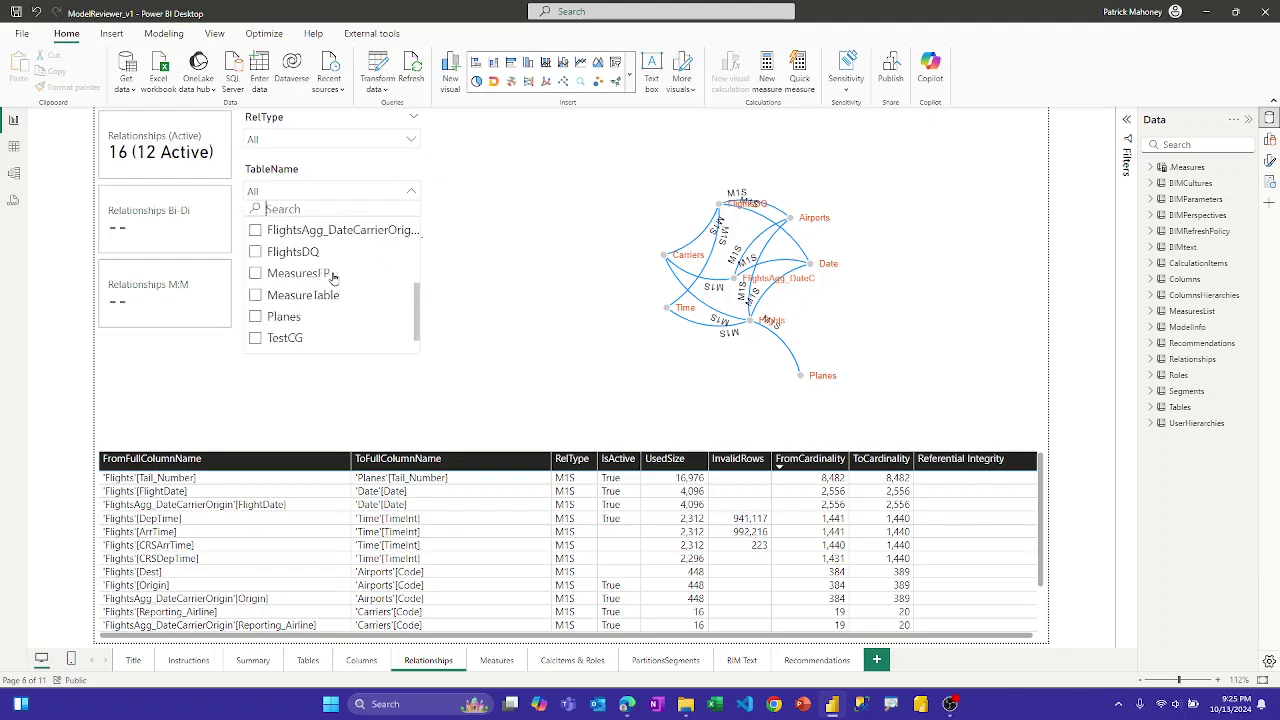
pyautogui.click(307, 253)
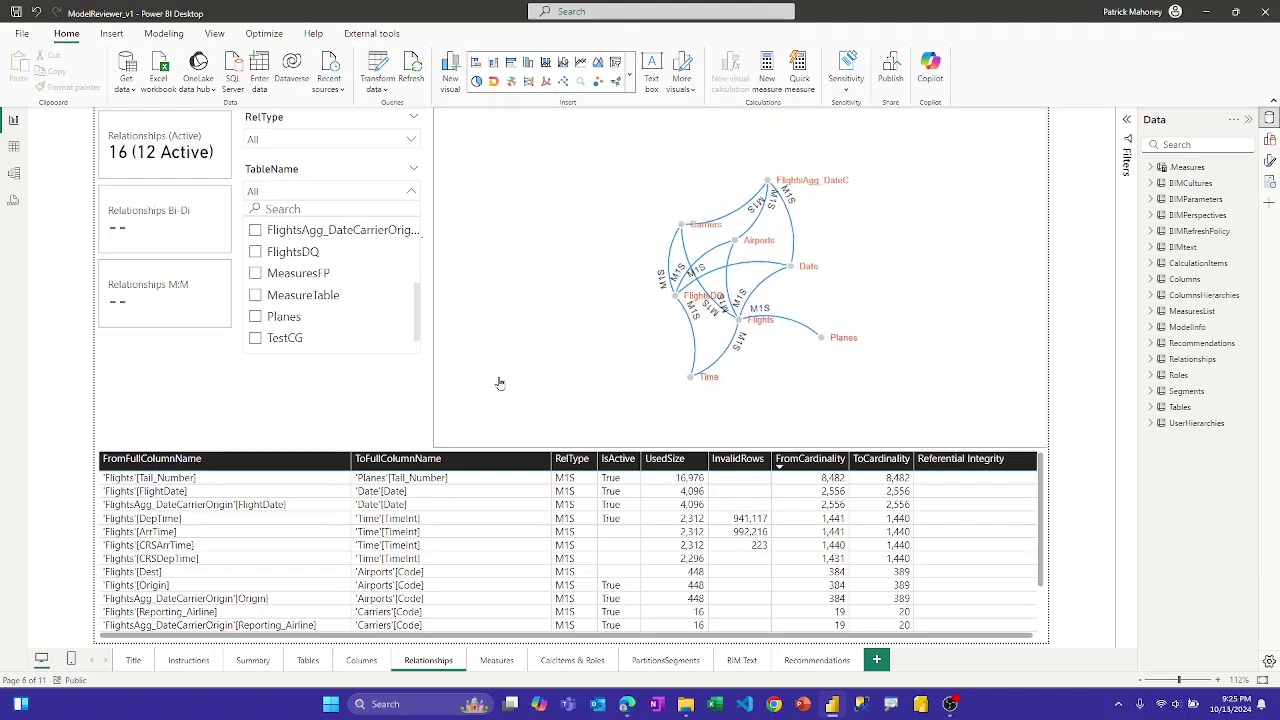
pyautogui.click(532, 639)
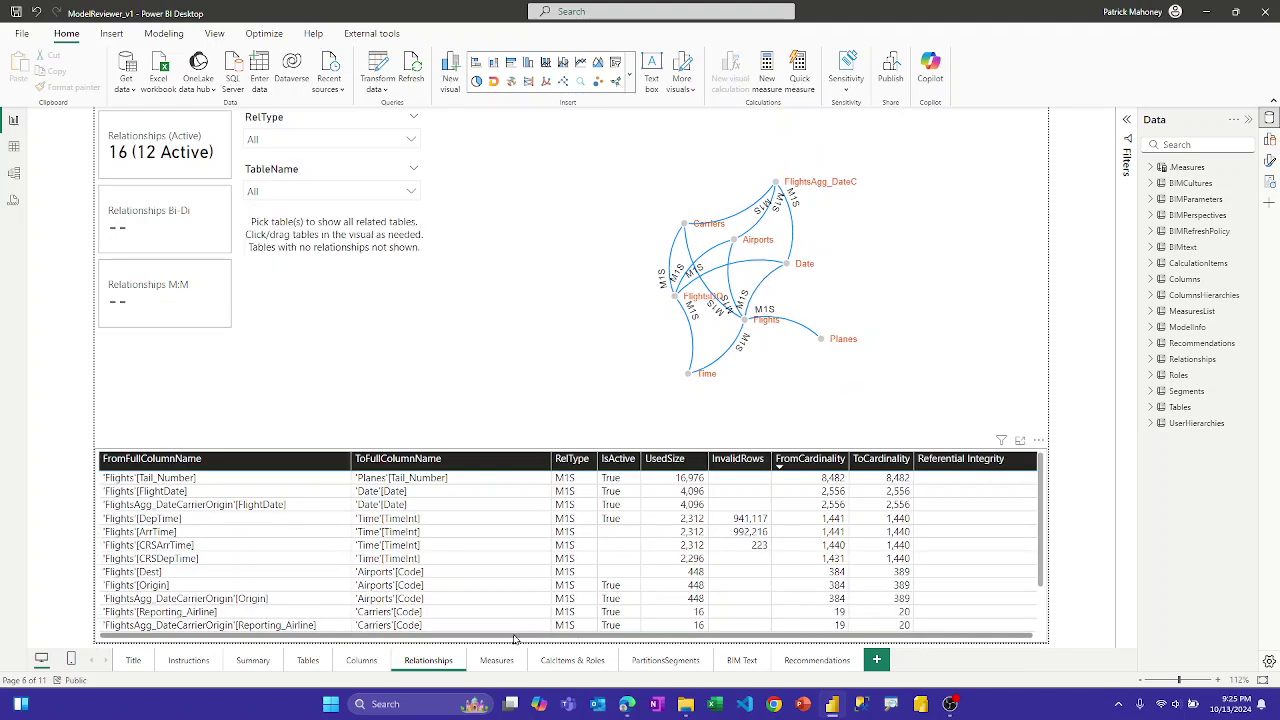
pyautogui.click(746, 382)
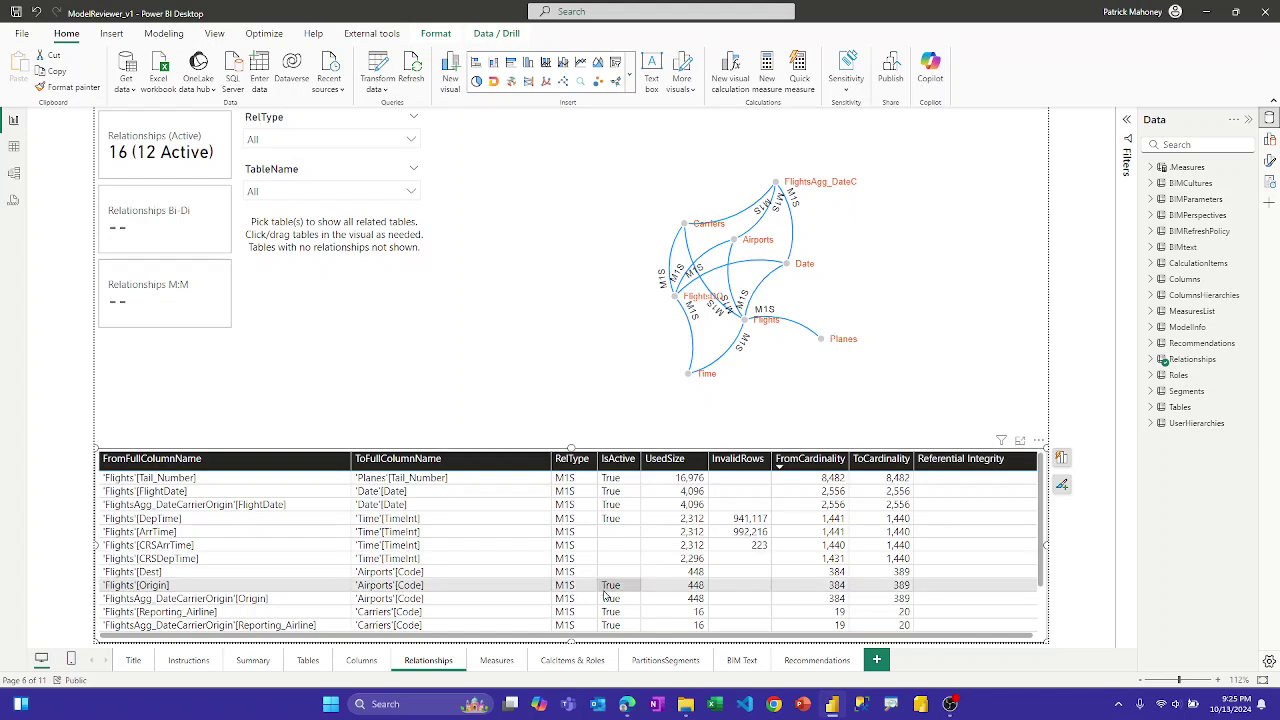
# On the Measures page, filter formatted DAX to DISTINCTCOUNT (2 measures), then clear to show all 42
pyautogui.click(495, 661)
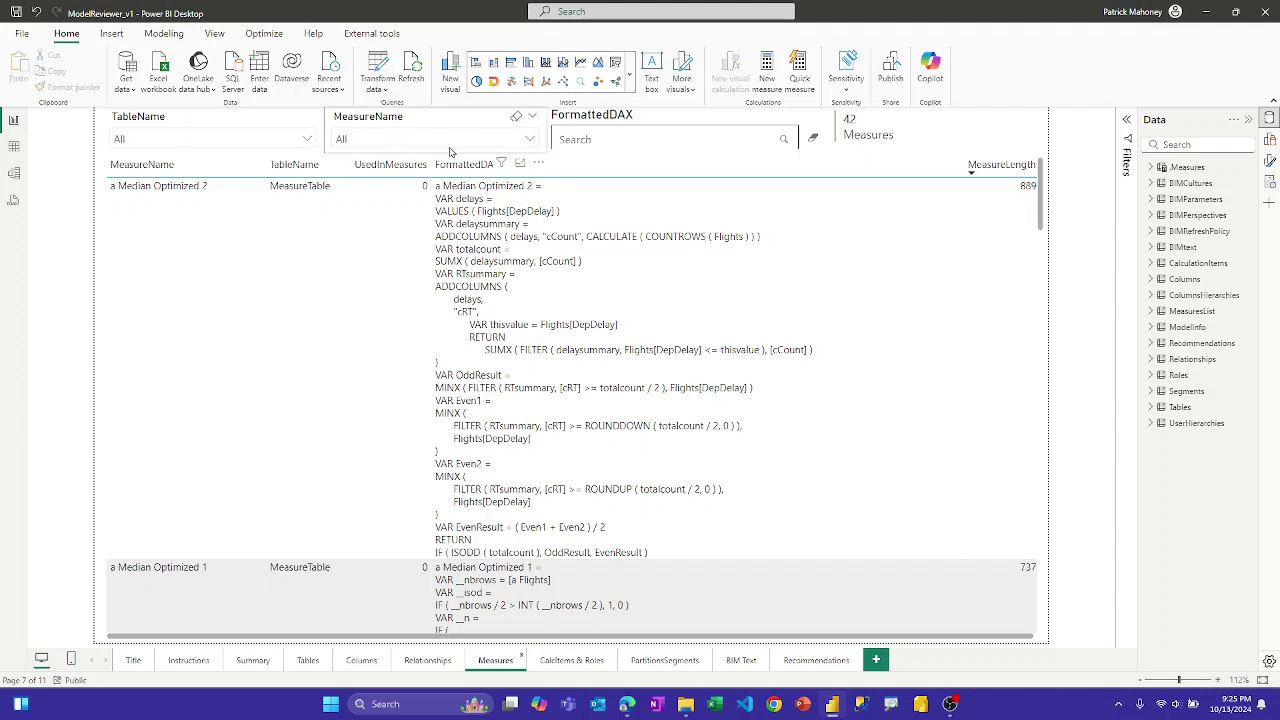
pyautogui.click(615, 138)
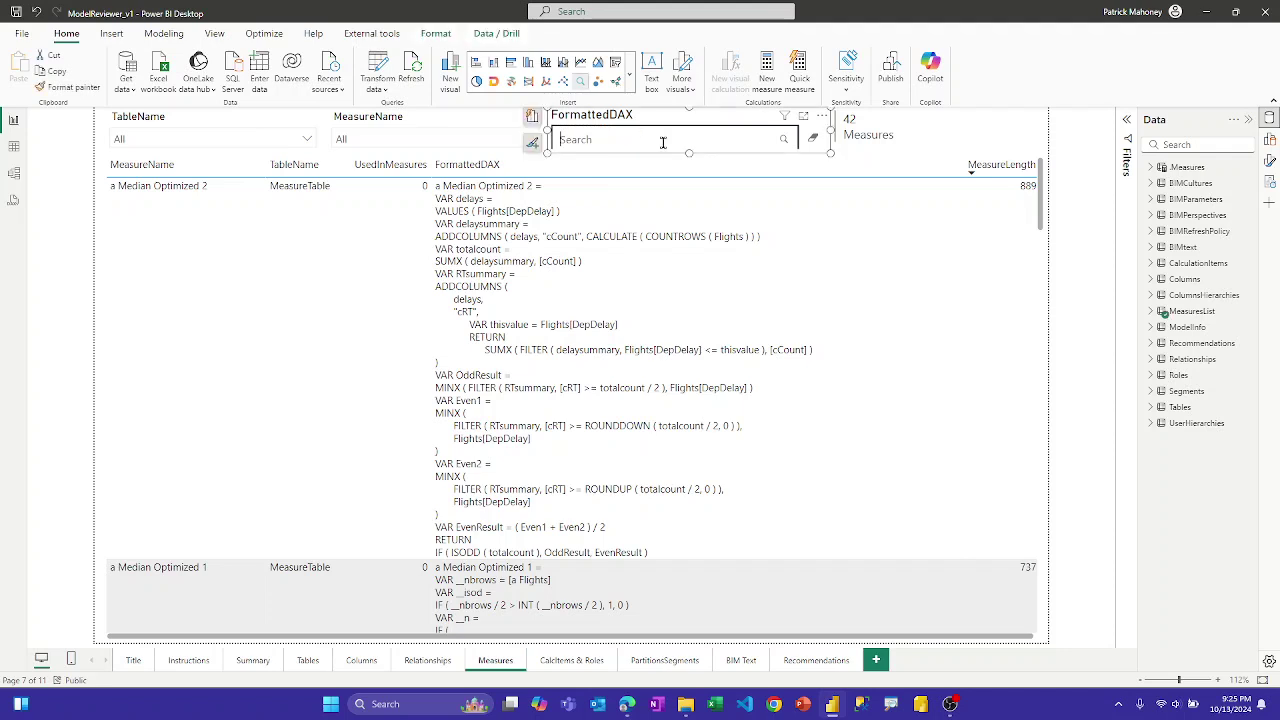
pyautogui.write('DISTINCTCOUNT')
pyautogui.press('Return')
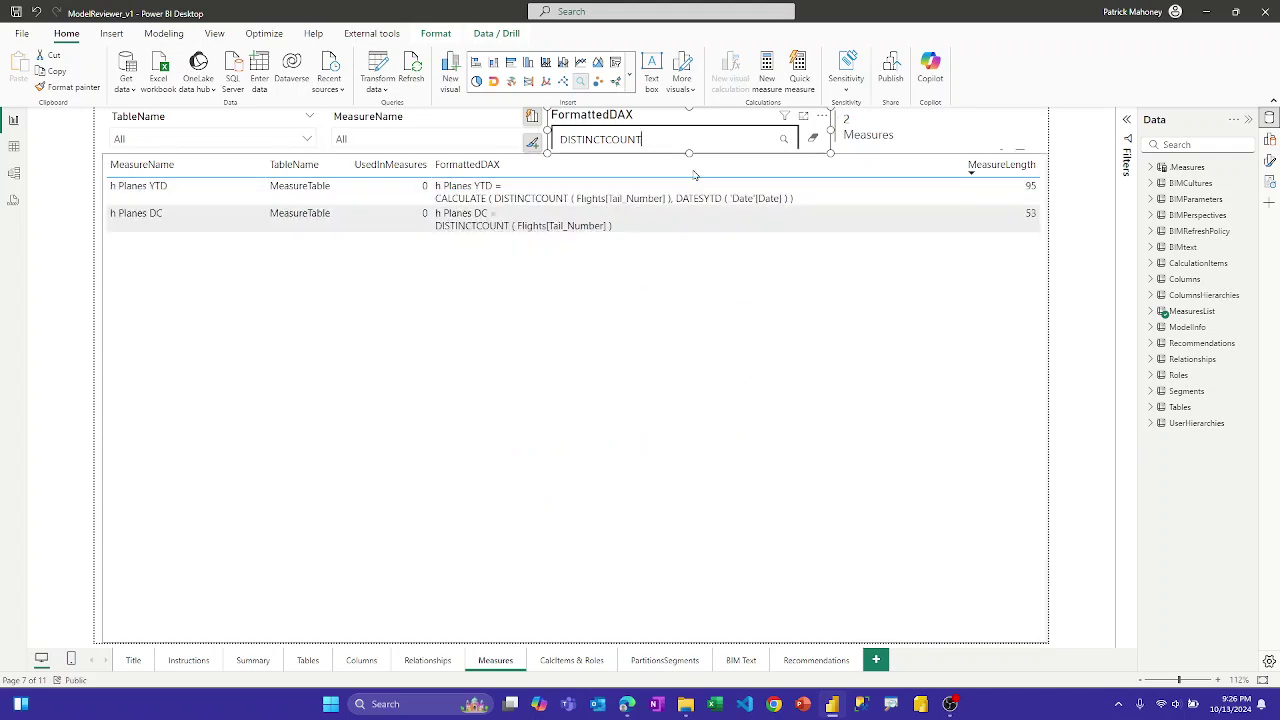
pyautogui.click(814, 145)
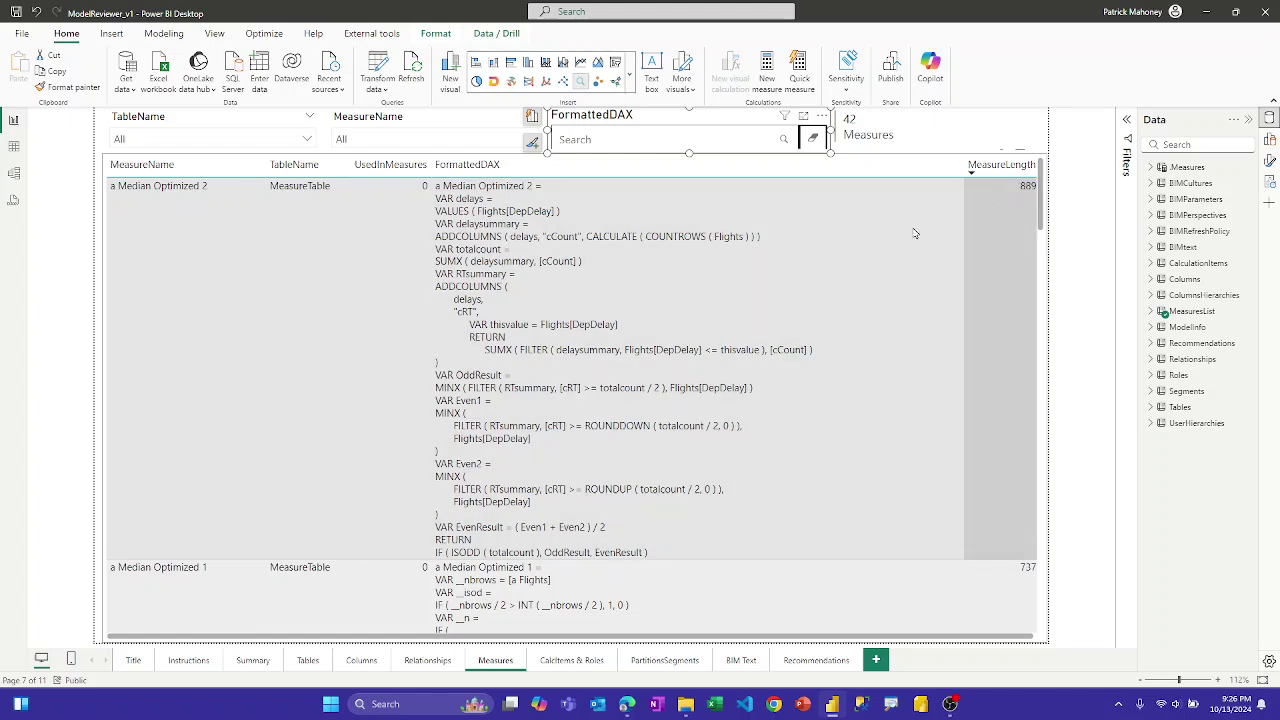
pyautogui.scroll(-3, 573, 355)
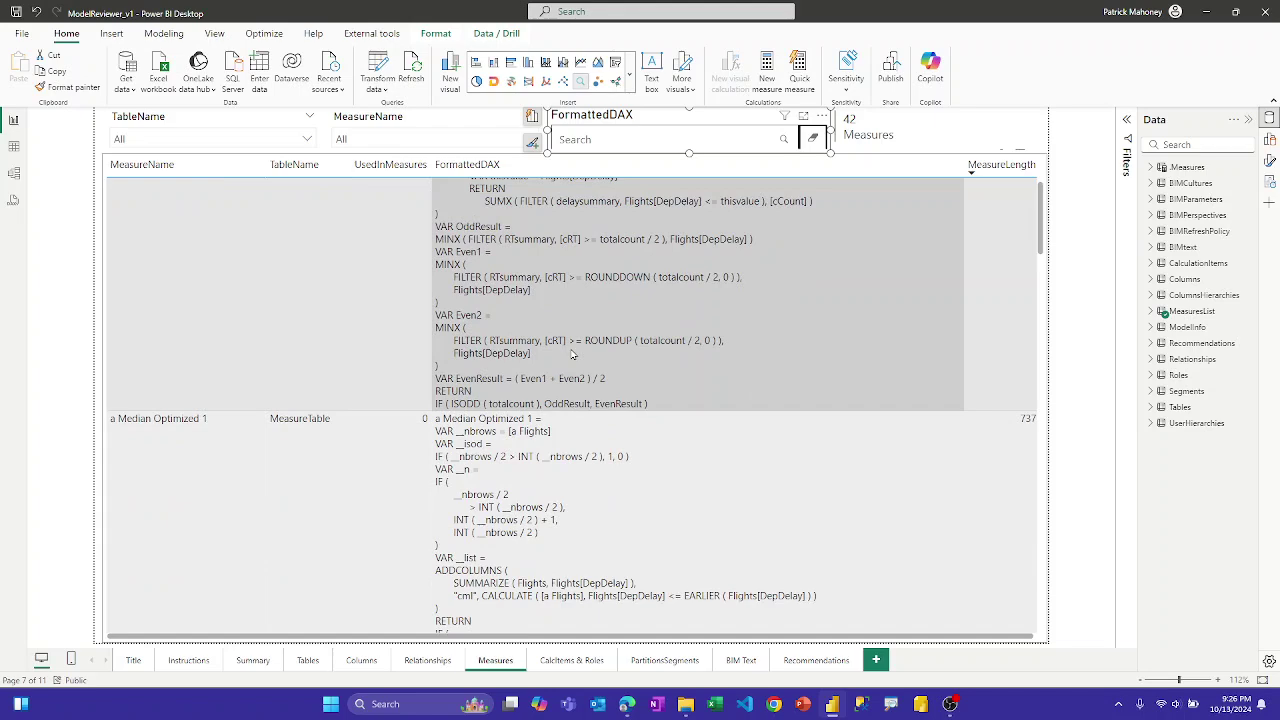
pyautogui.scroll(-15, 573, 355)
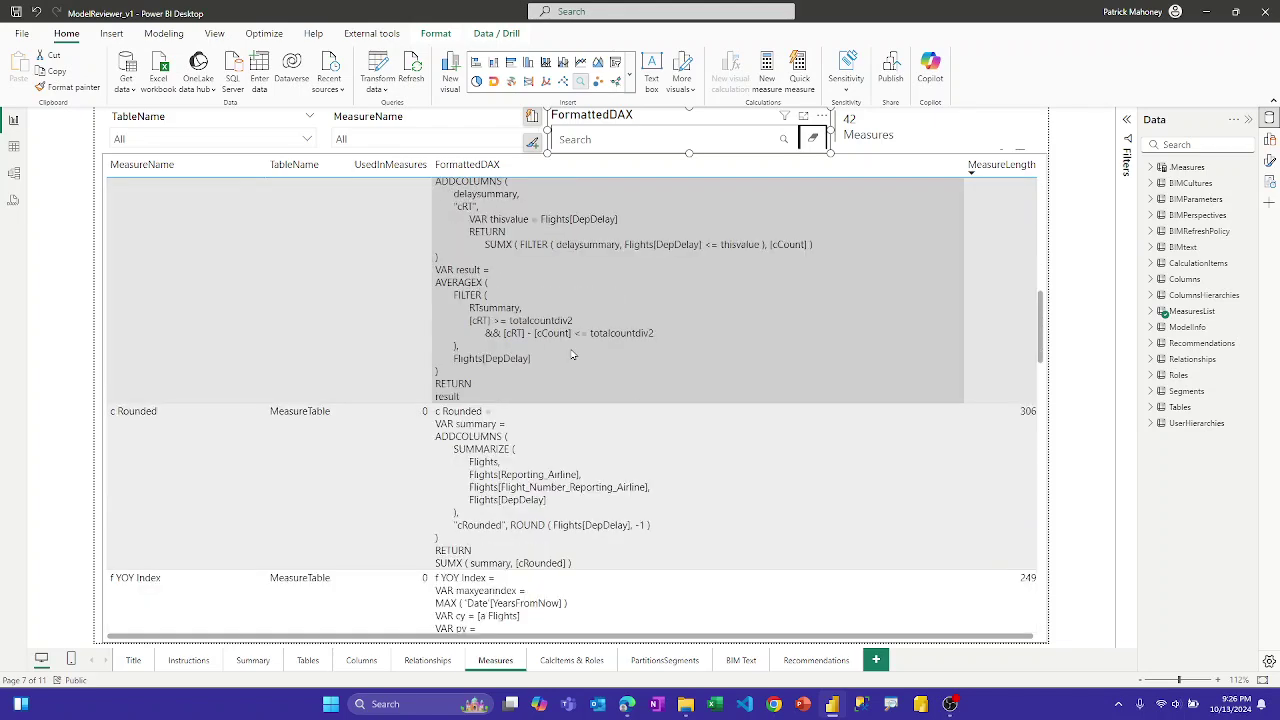
pyautogui.scroll(-6, 573, 355)
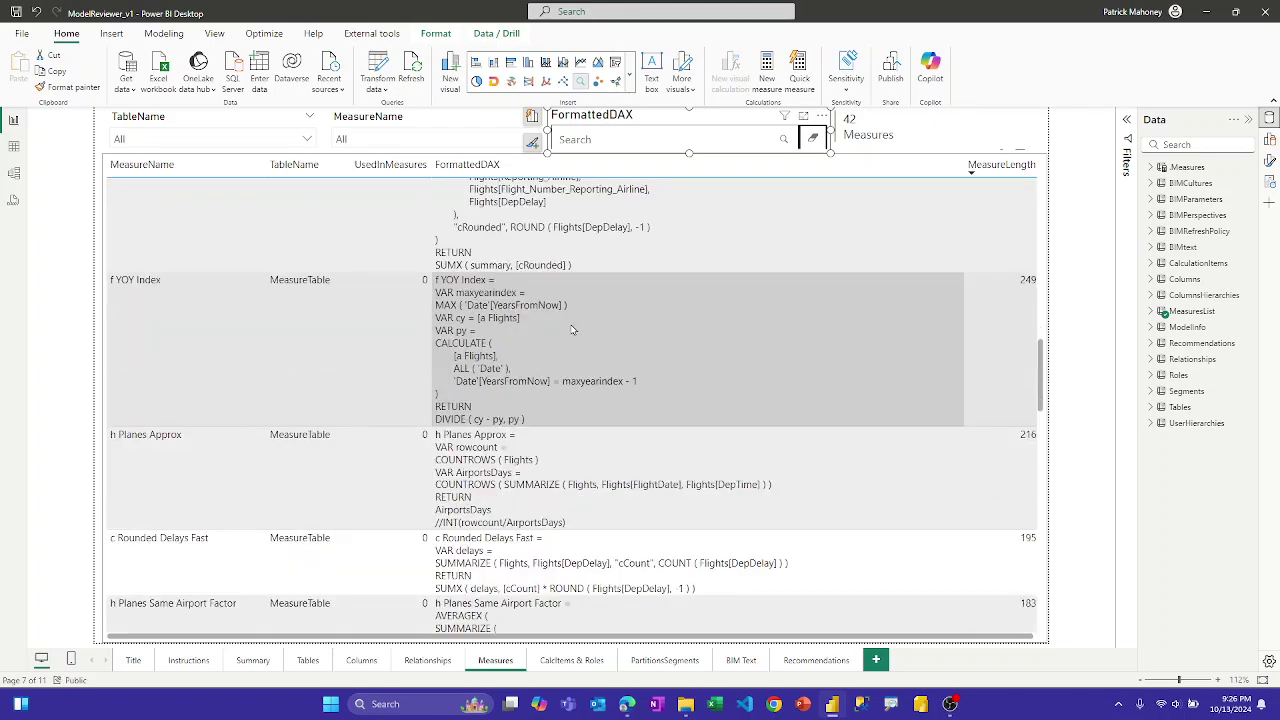
pyautogui.scroll(10, 573, 330)
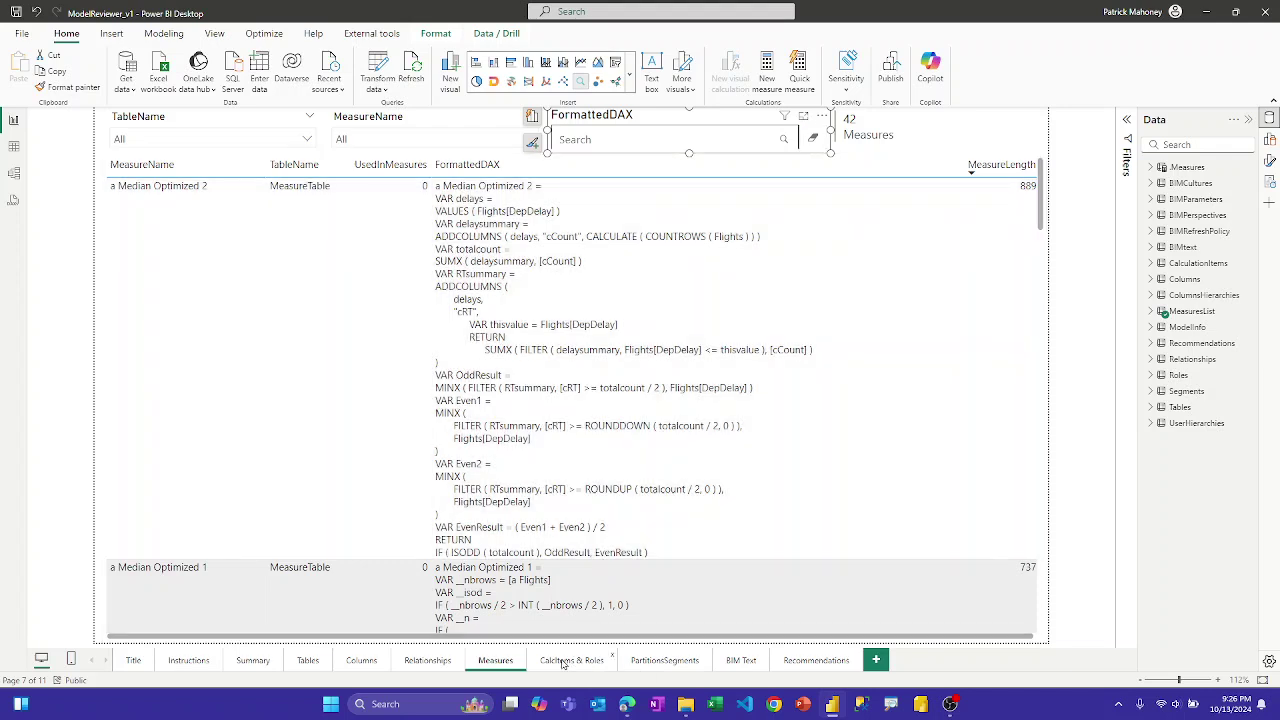
# Show the Calcitems & Roles page with TestCG items None, SPLY and Airports roles JustIND, JustORD
pyautogui.click(564, 662)
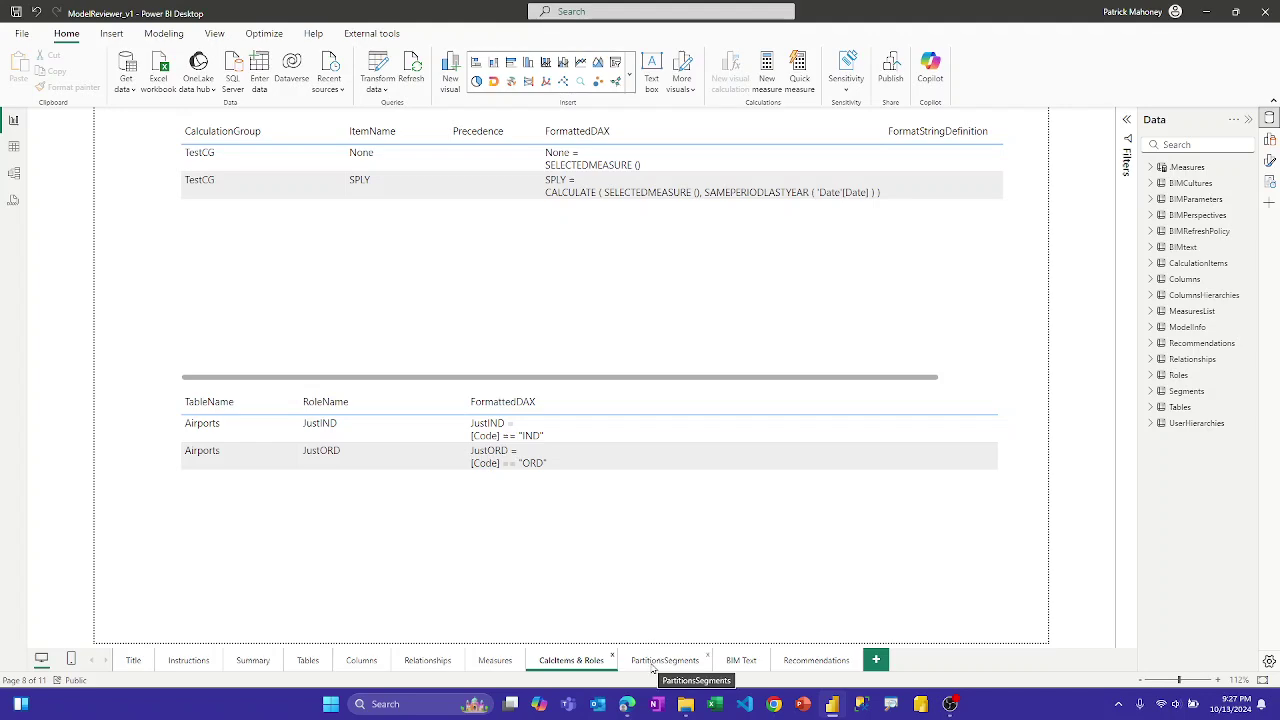
# Show the PartitionsSegments page listing Flights' 2017 and 2018 segments
pyautogui.click(655, 663)
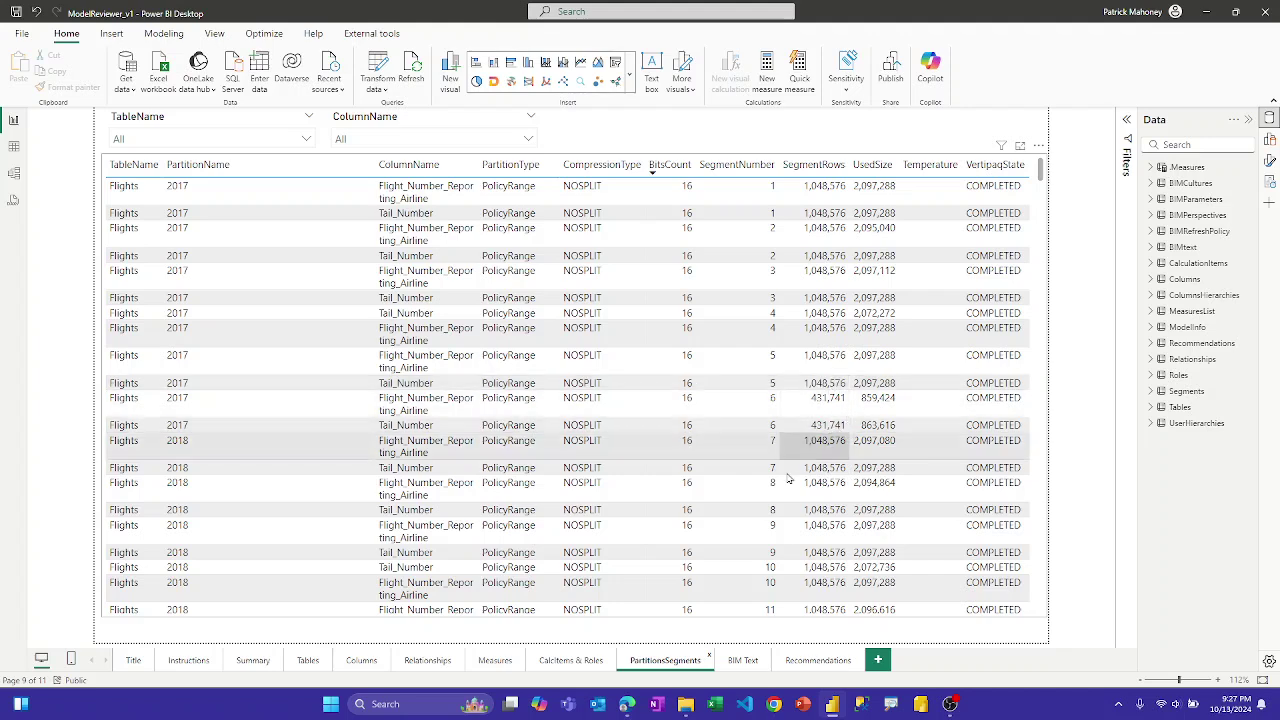
# On the BIM Text page, search the BIM JSON for 'alternateOf', review the matches, then clear the search
pyautogui.click(740, 664)
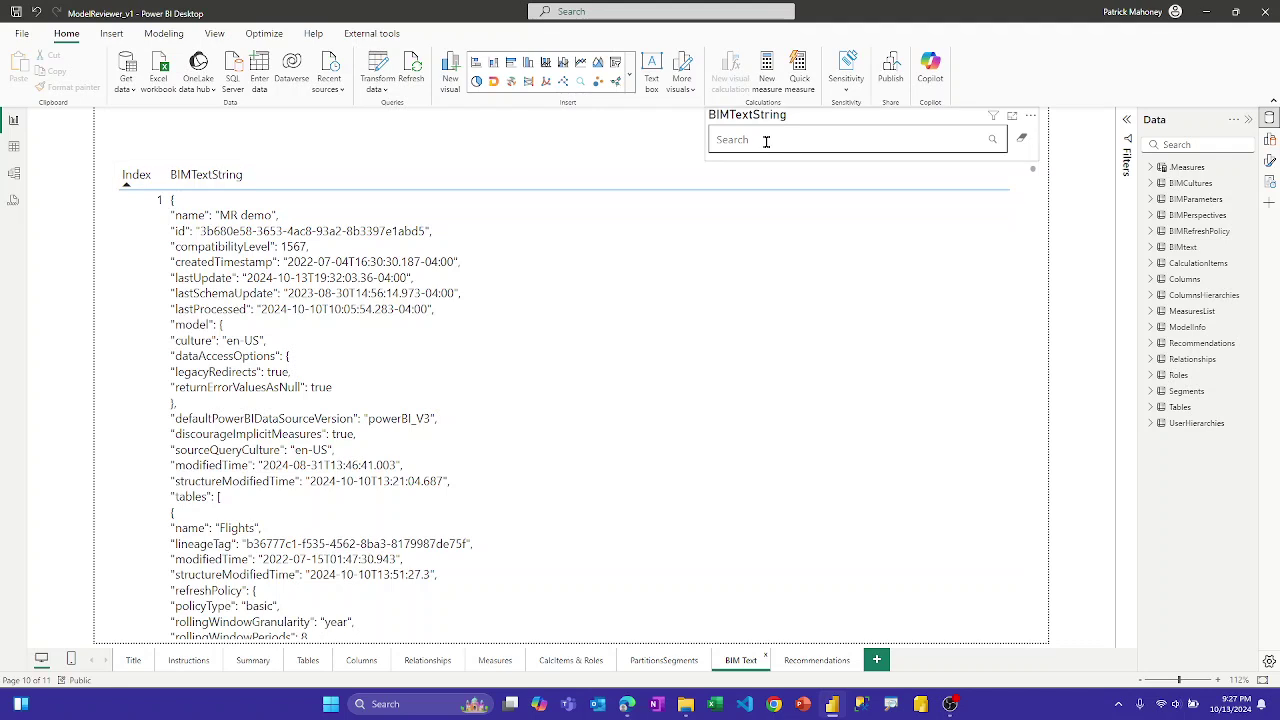
pyautogui.click(766, 141)
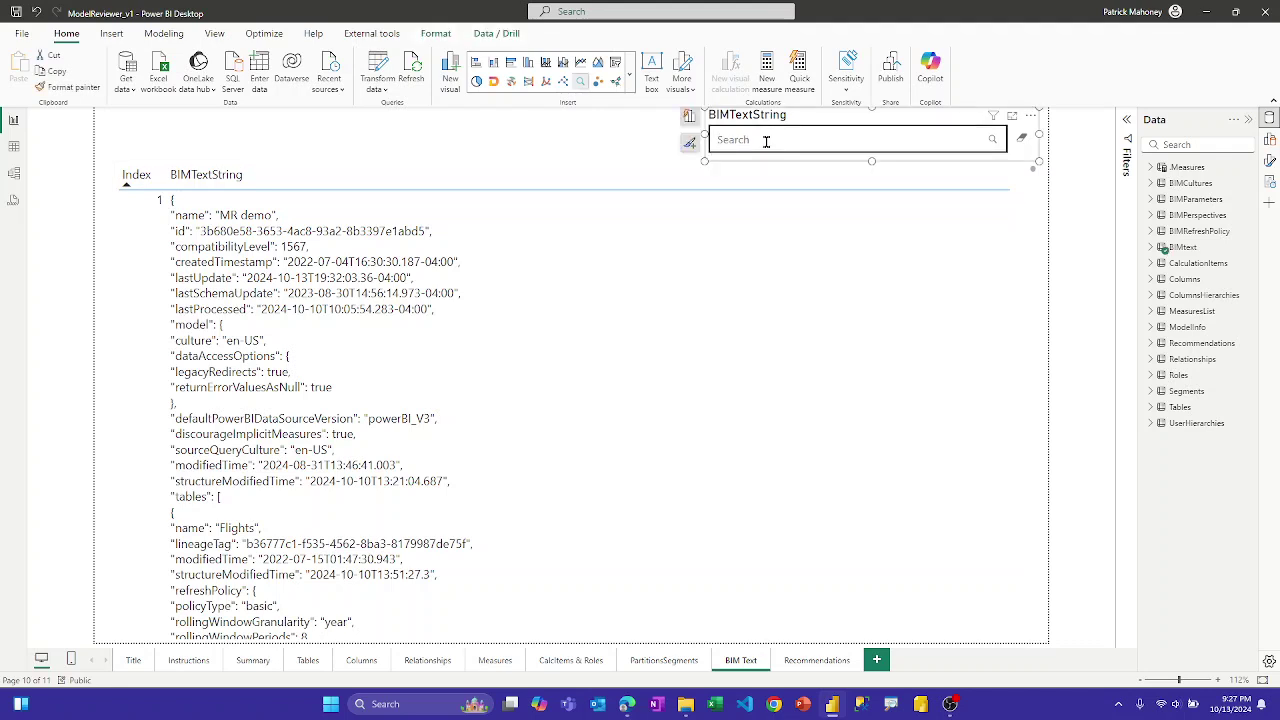
pyautogui.write('alternateOf')
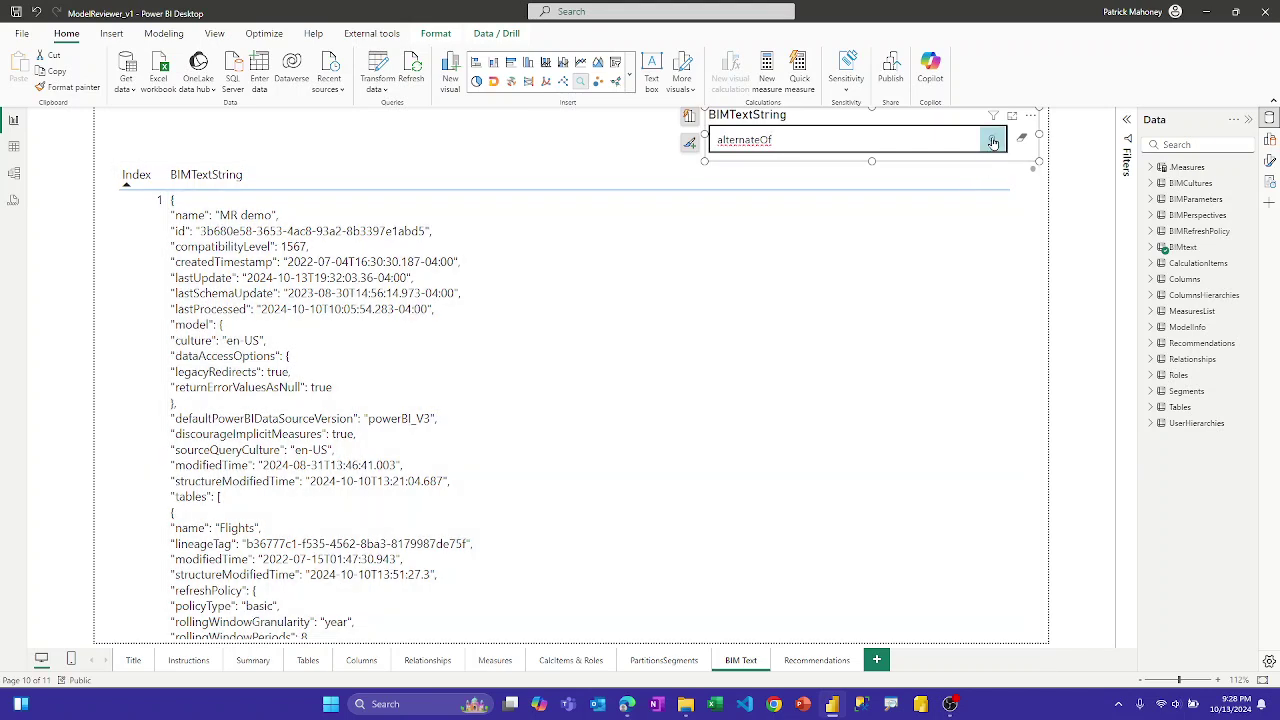
pyautogui.click(993, 142)
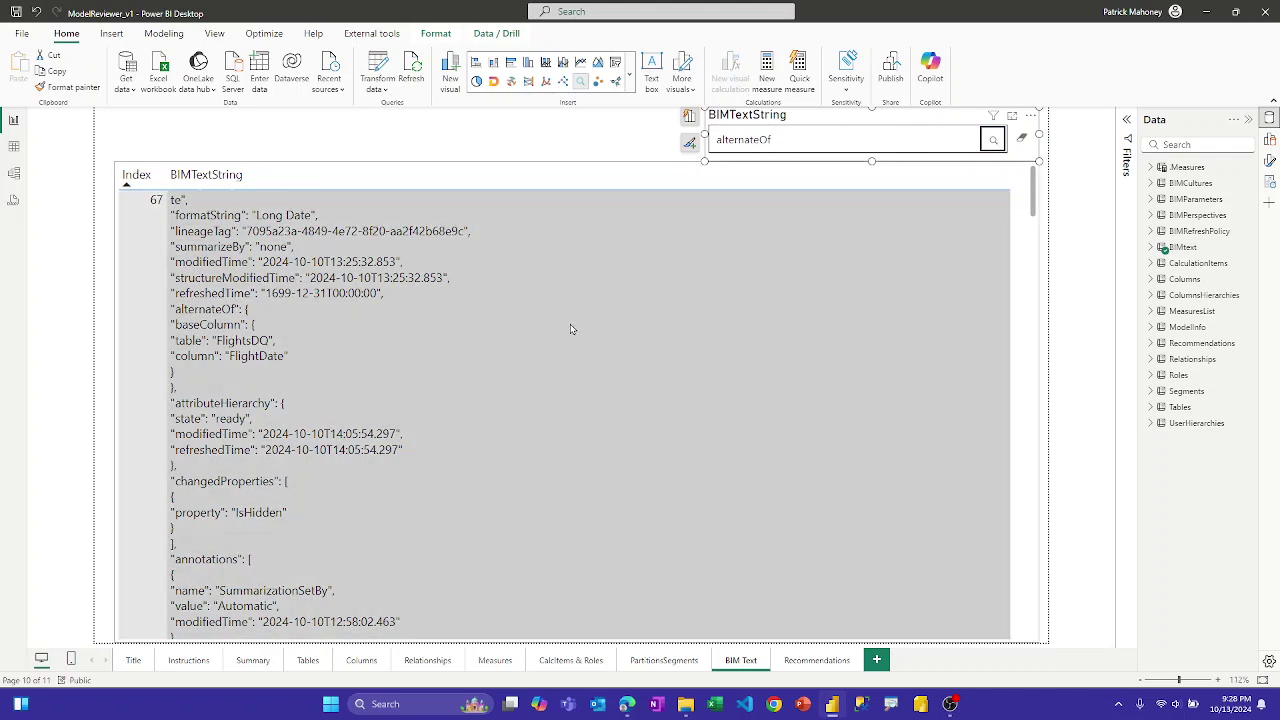
pyautogui.scroll(-6, 548, 331)
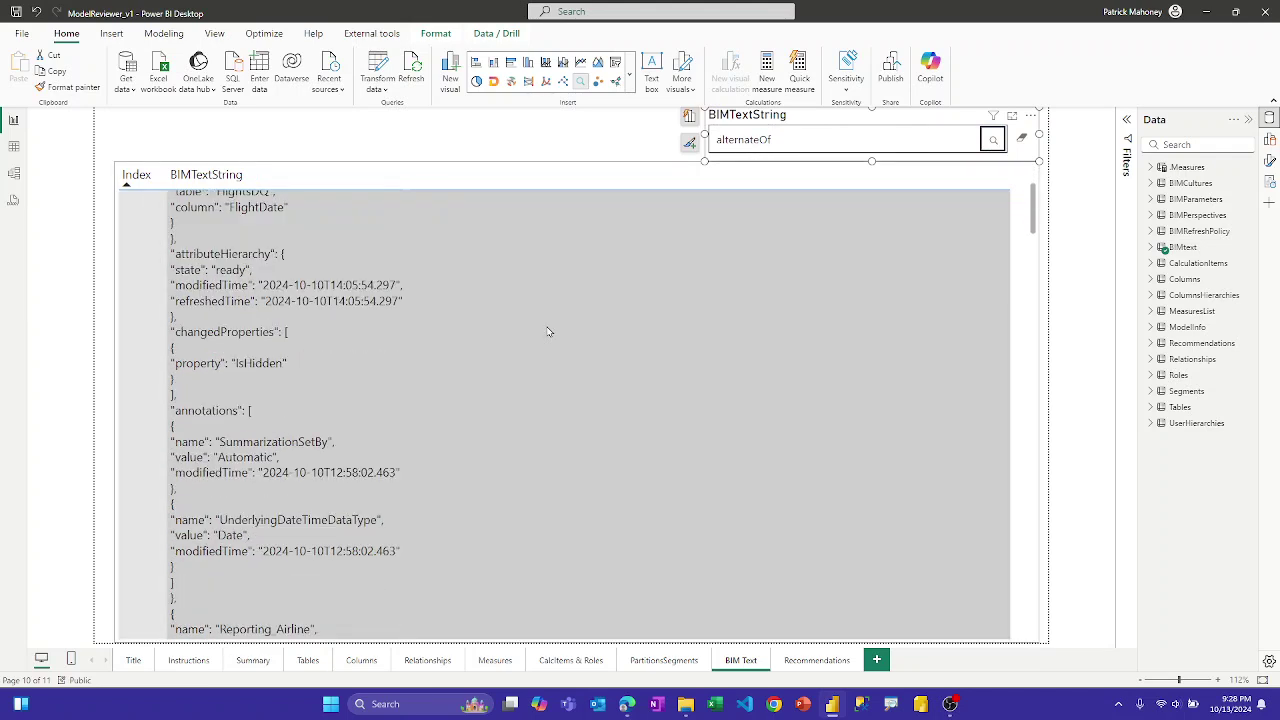
pyautogui.scroll(-3, 548, 331)
pyautogui.scroll(-6, 548, 331)
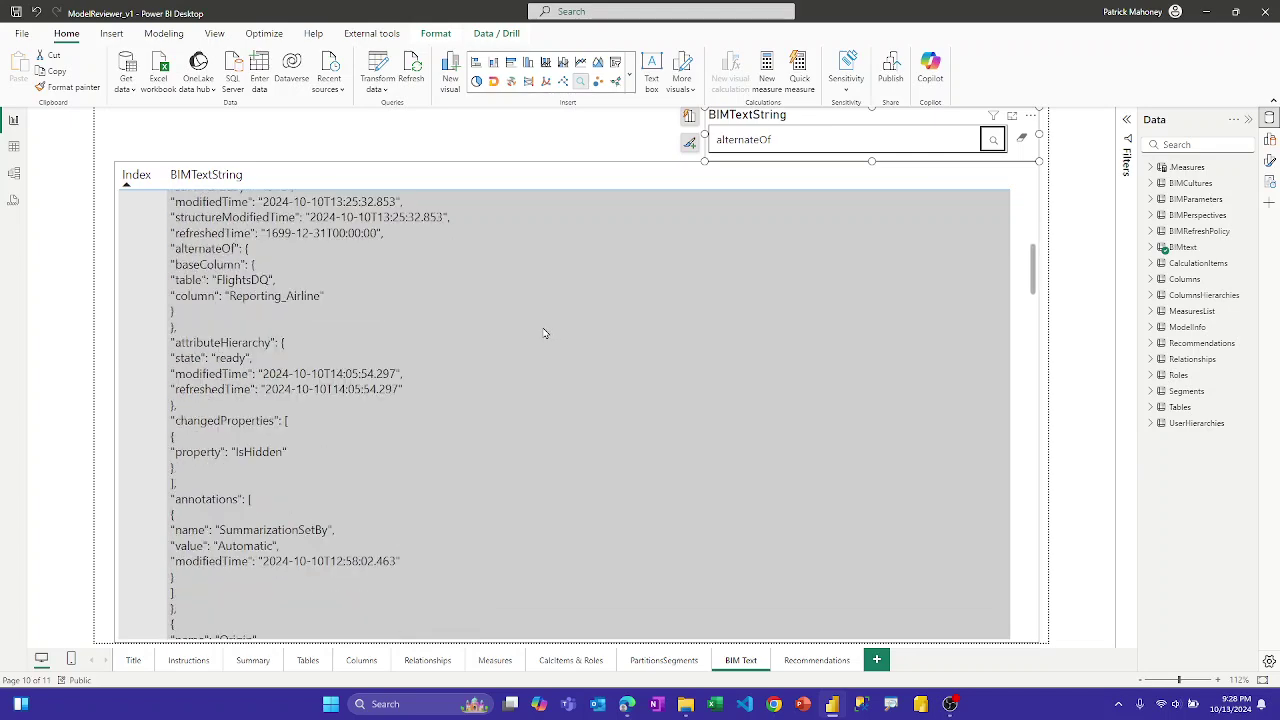
pyautogui.scroll(-6, 544, 333)
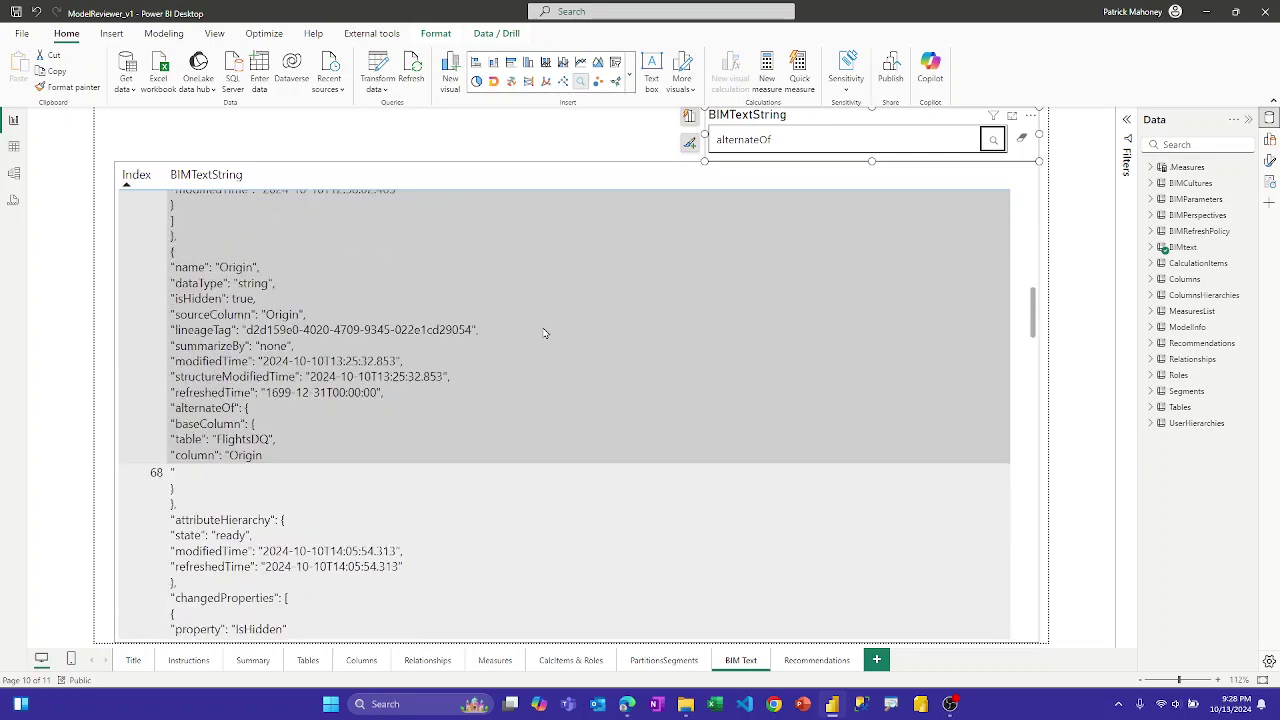
pyautogui.scroll(-2, 538, 334)
pyautogui.scroll(15, 540, 336)
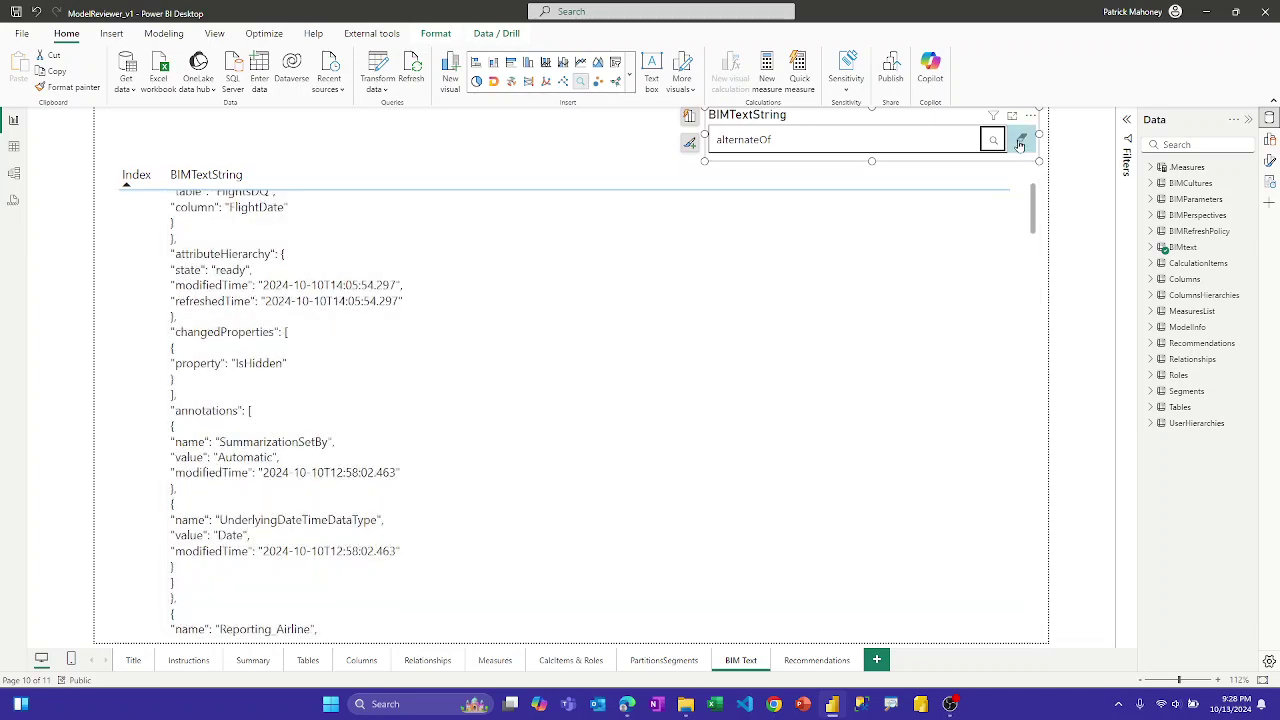
pyautogui.click(1020, 144)
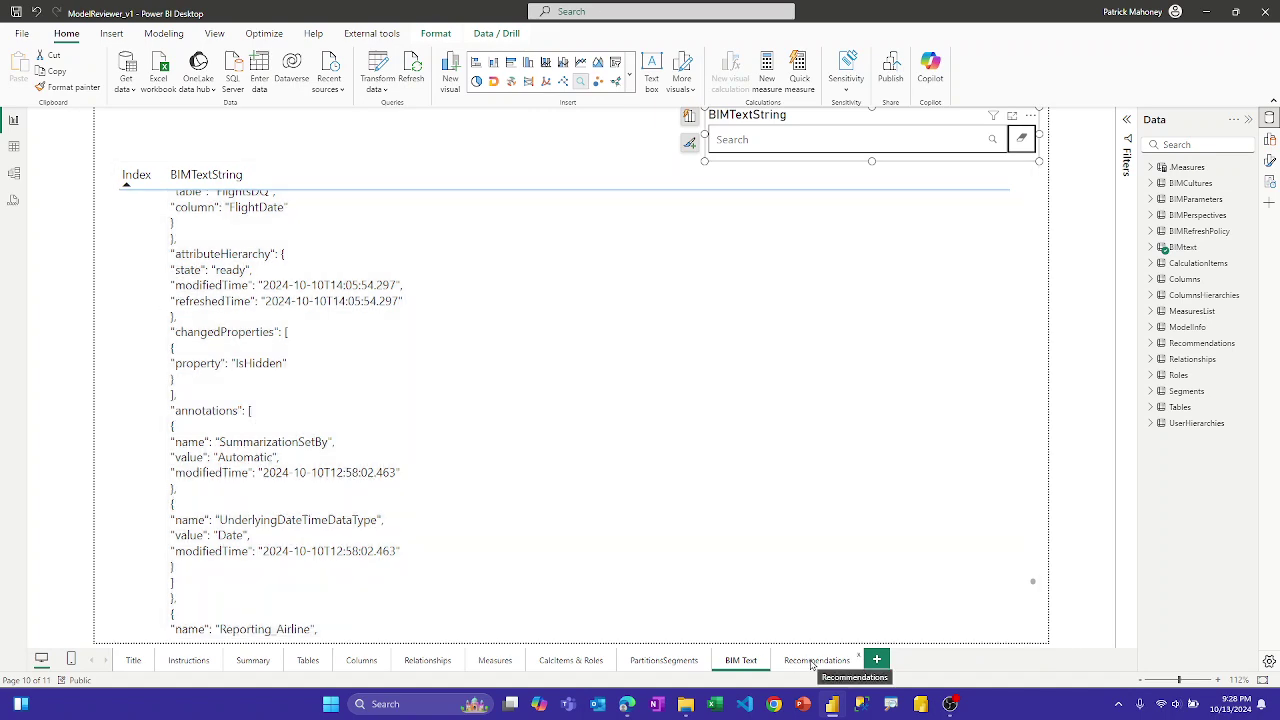
# On the Recommendations page, review the checked items in the Multiple selections slicer list
pyautogui.click(815, 660)
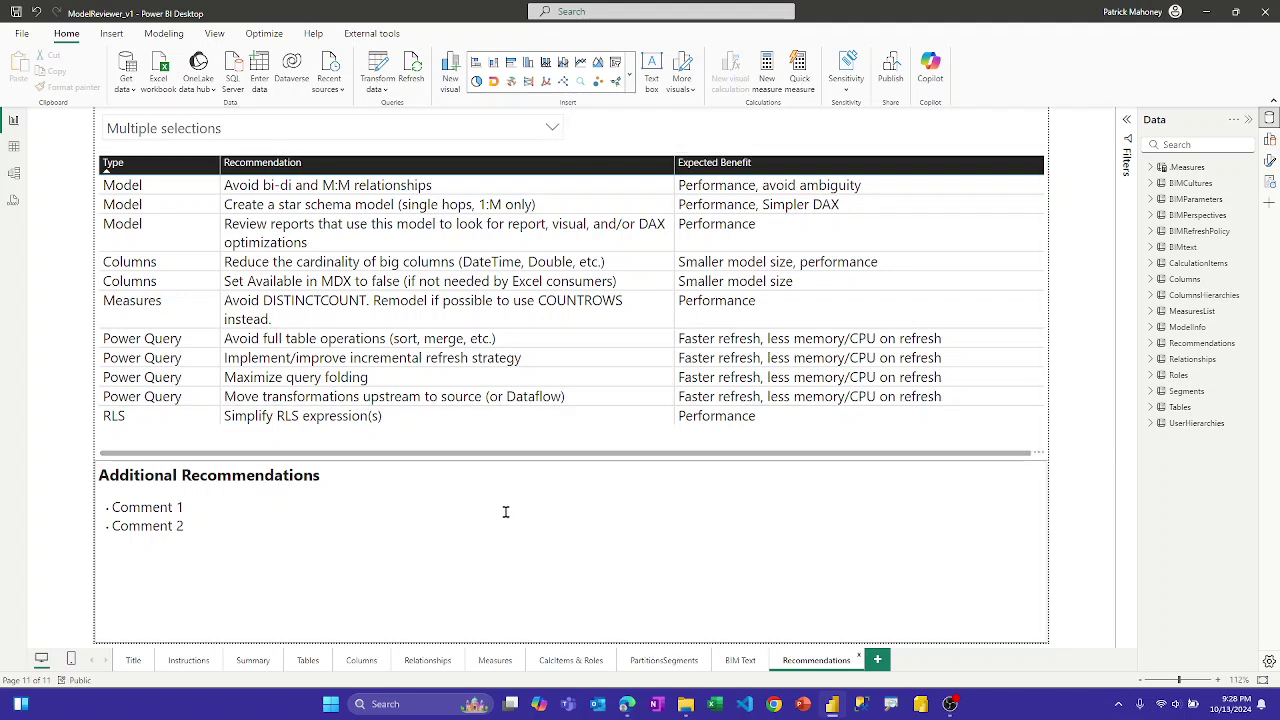
pyautogui.click(552, 127)
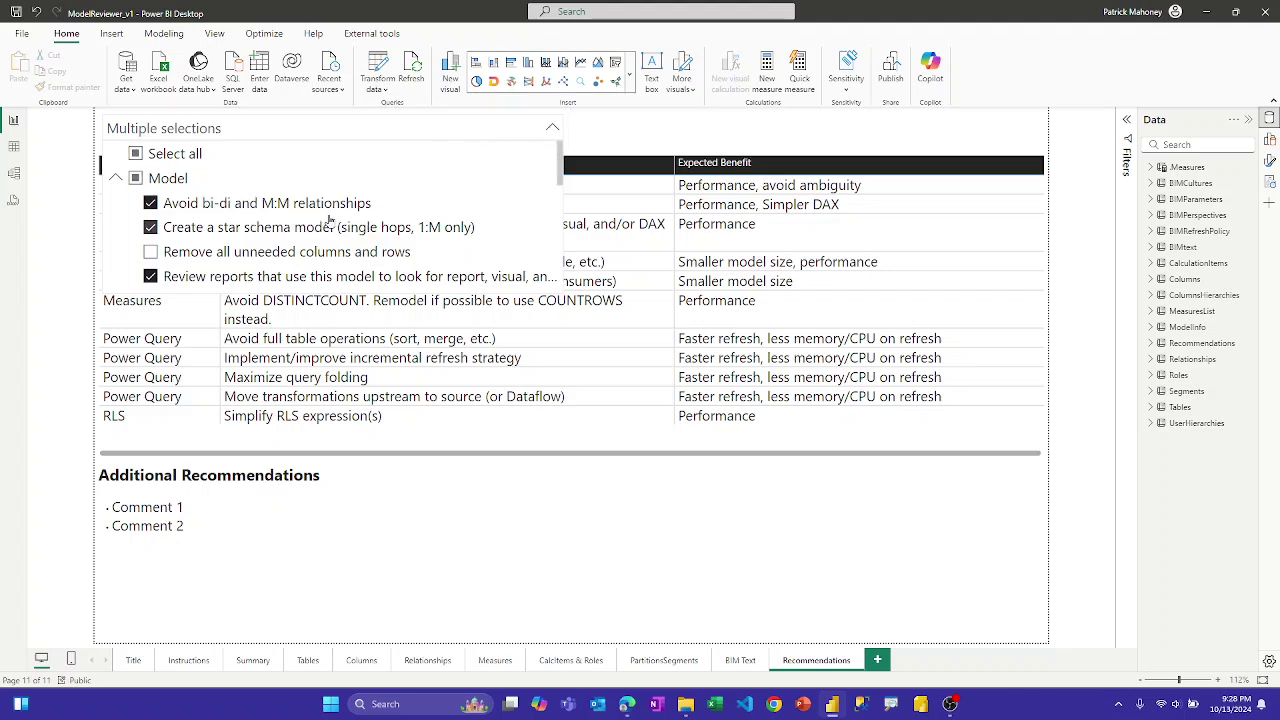
pyautogui.scroll(-1, 329, 220)
pyautogui.scroll(-2, 329, 220)
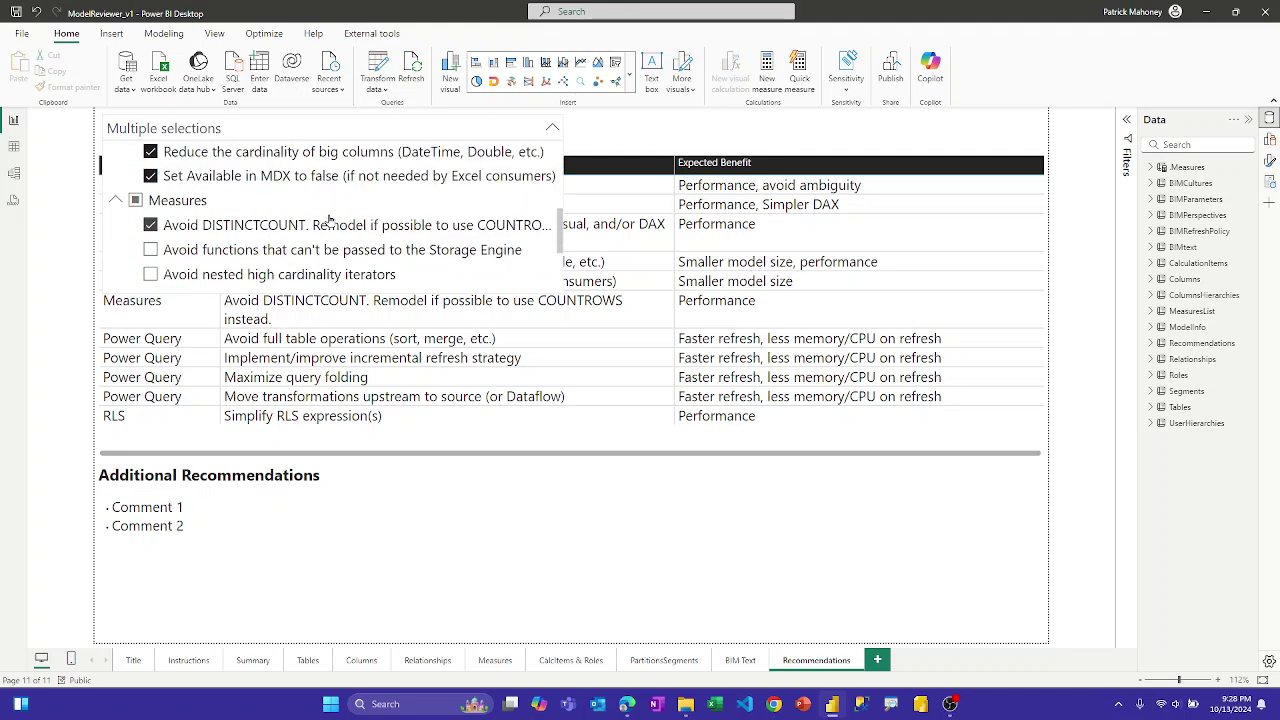
pyautogui.scroll(-2, 329, 220)
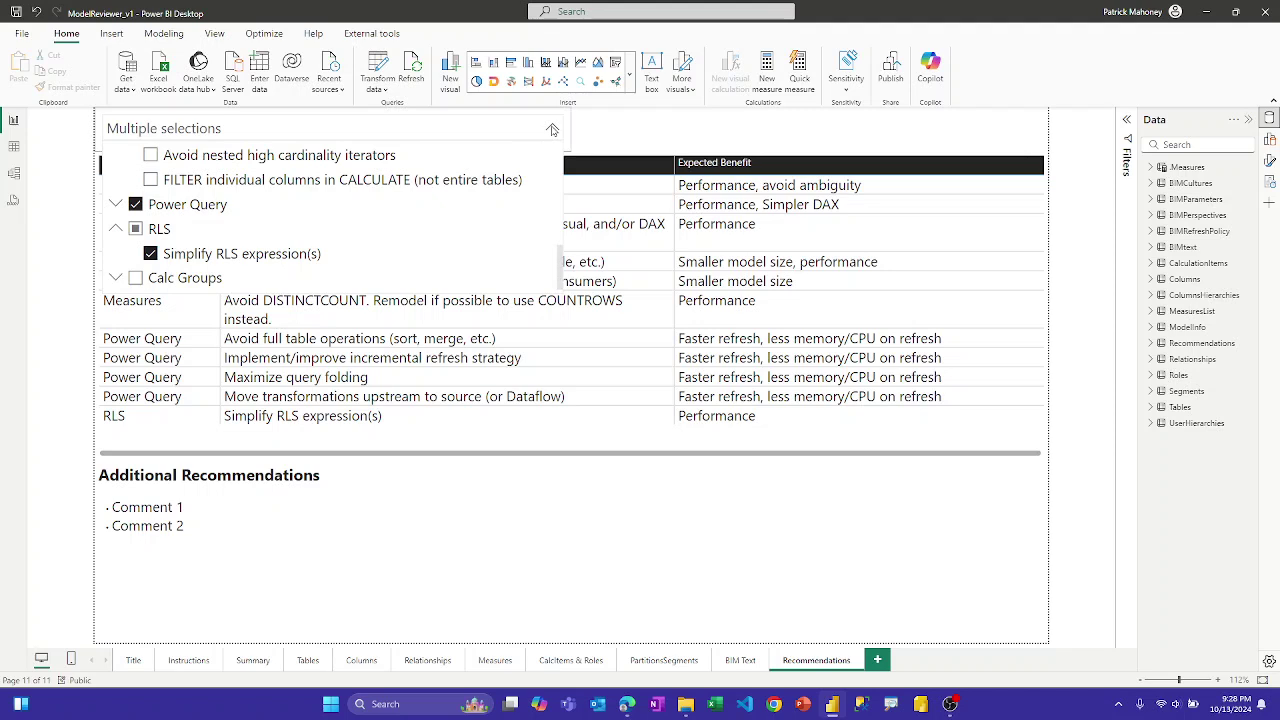
pyautogui.click(552, 130)
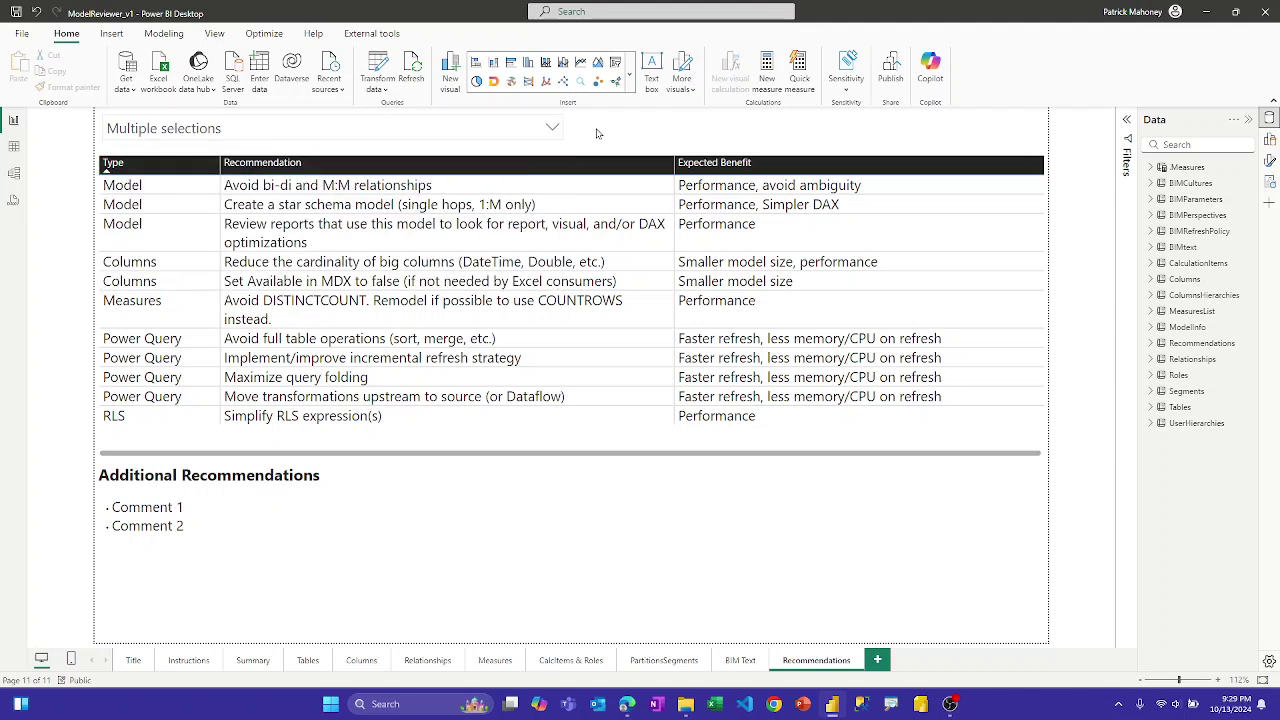
# Go back to the Instructions page showing the 'How To Use This Model Reviewer' steps
pyautogui.click(183, 661)
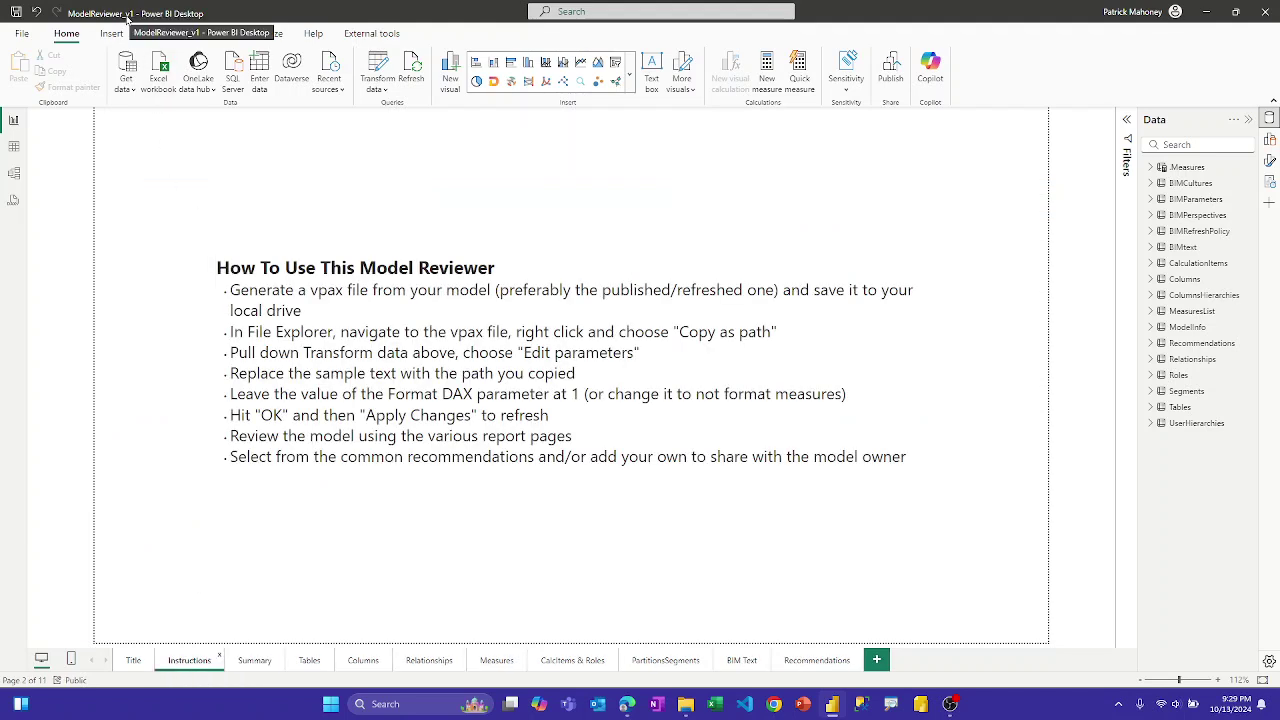